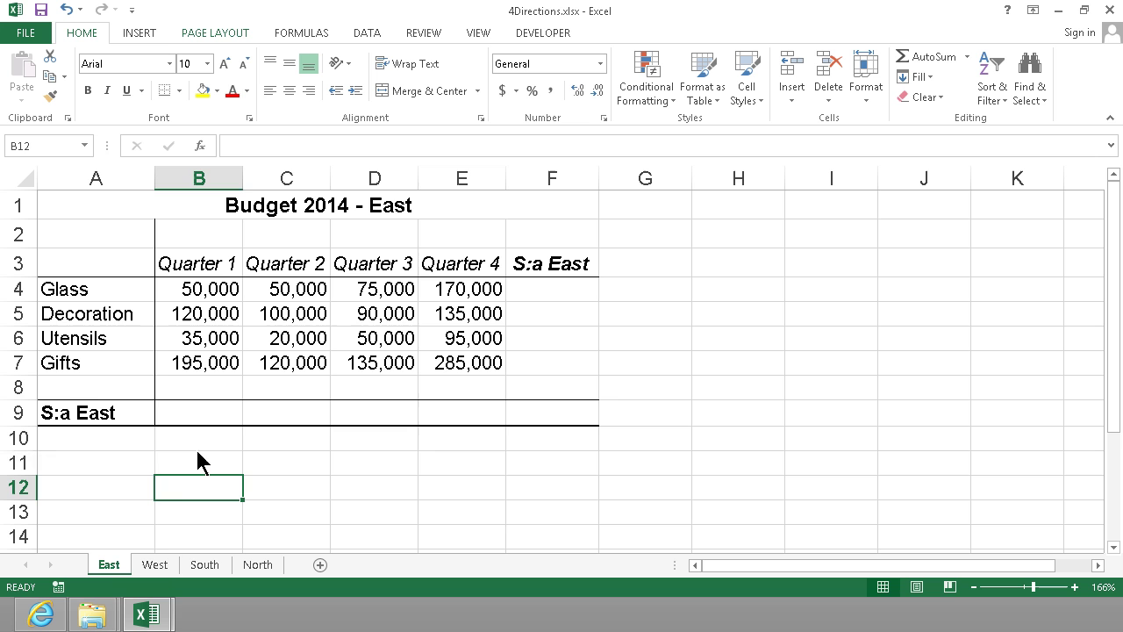
Look through the budget tables on the East, West, South and North sheets to compare their layout
{"action": "left_click", "coordinate": [154, 566]}
{"action": "left_click", "coordinate": [209, 566]}
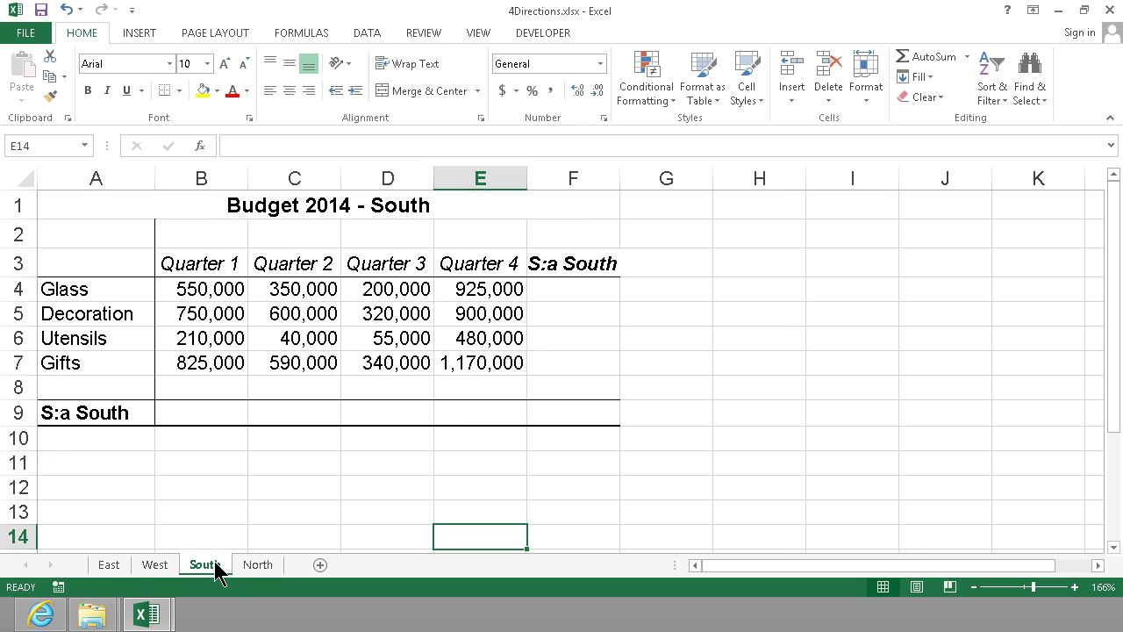
{"action": "left_click", "coordinate": [255, 566]}
{"action": "left_click", "coordinate": [194, 566]}
{"action": "left_click", "coordinate": [156, 568]}
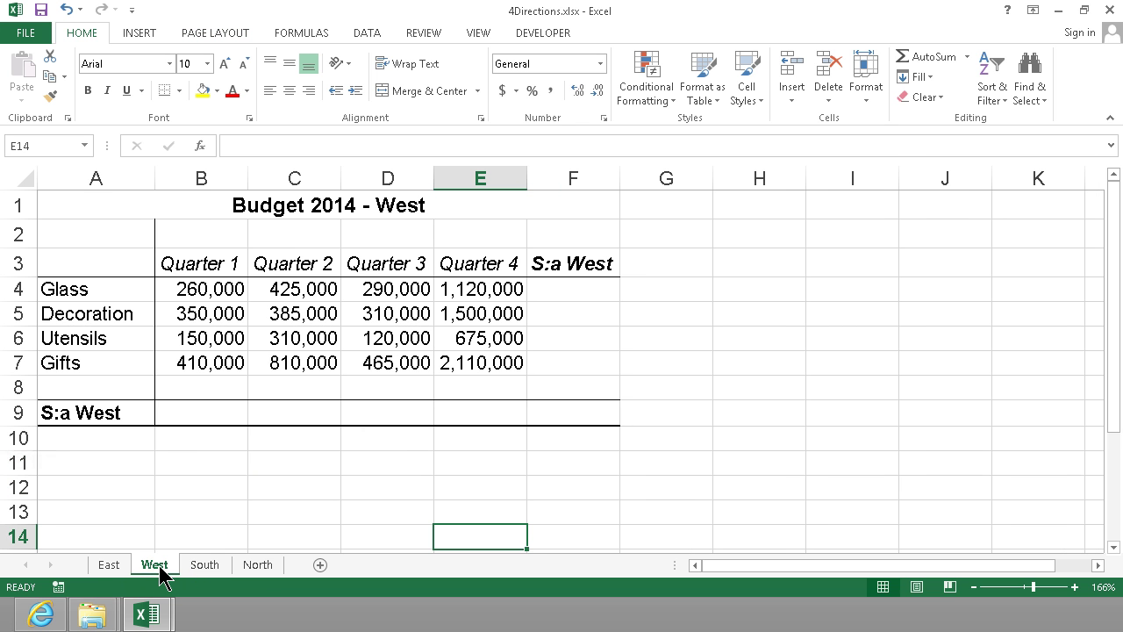
{"action": "left_click", "coordinate": [125, 570]}
{"action": "left_click", "coordinate": [154, 569]}
{"action": "left_click", "coordinate": [218, 570]}
{"action": "left_click", "coordinate": [253, 566]}
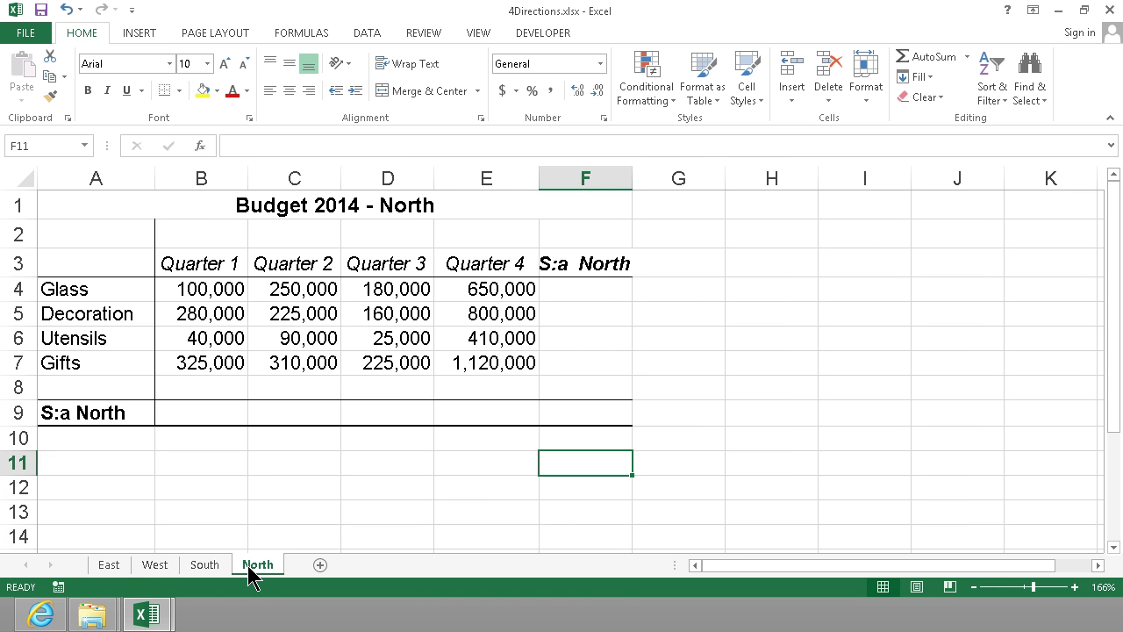
{"action": "left_click", "coordinate": [202, 566]}
{"action": "left_click", "coordinate": [167, 568]}
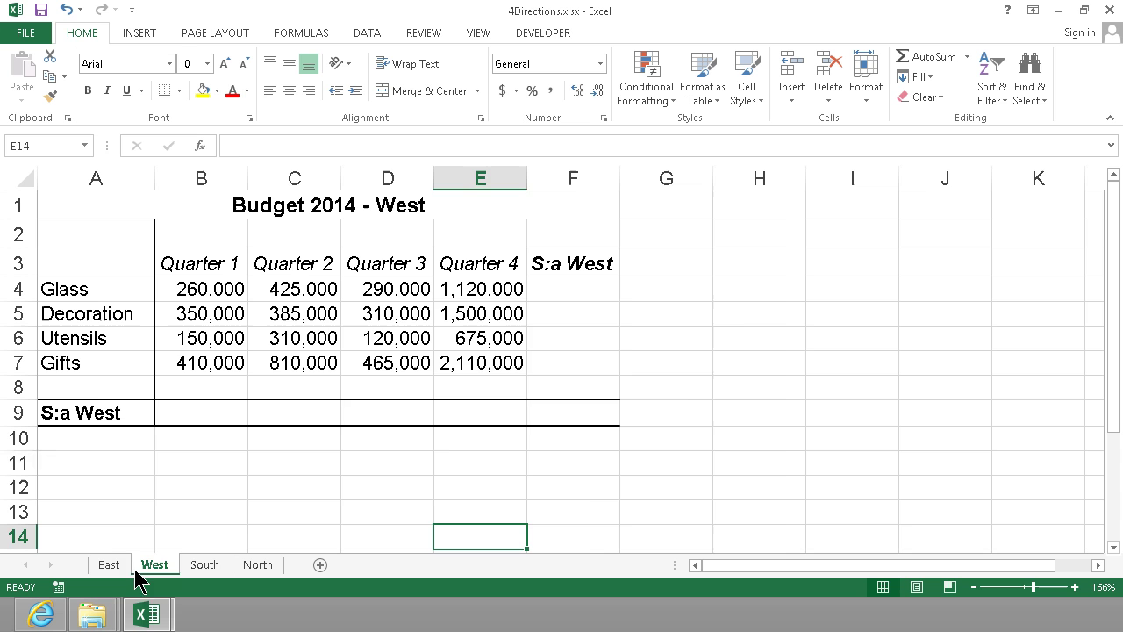
Group the sheets from East through North and enter "Contoso" in cell G1 on all of them
{"action": "left_click", "coordinate": [118, 570]}
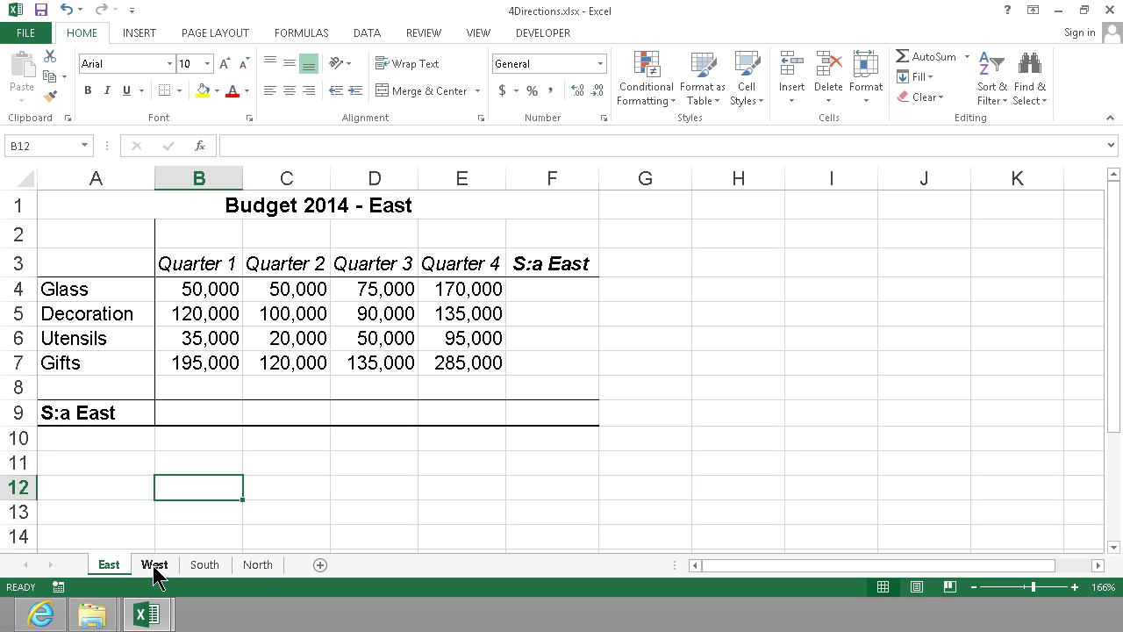
{"action": "left_click", "coordinate": [257, 566], "text": "shift"}
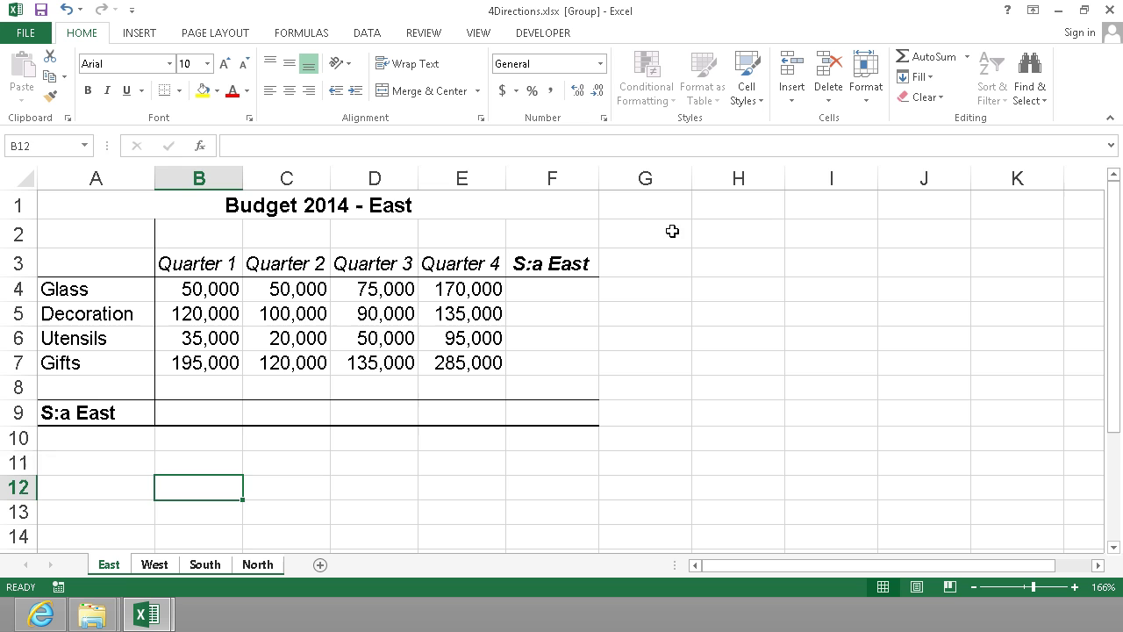
{"action": "left_click", "coordinate": [654, 211]}
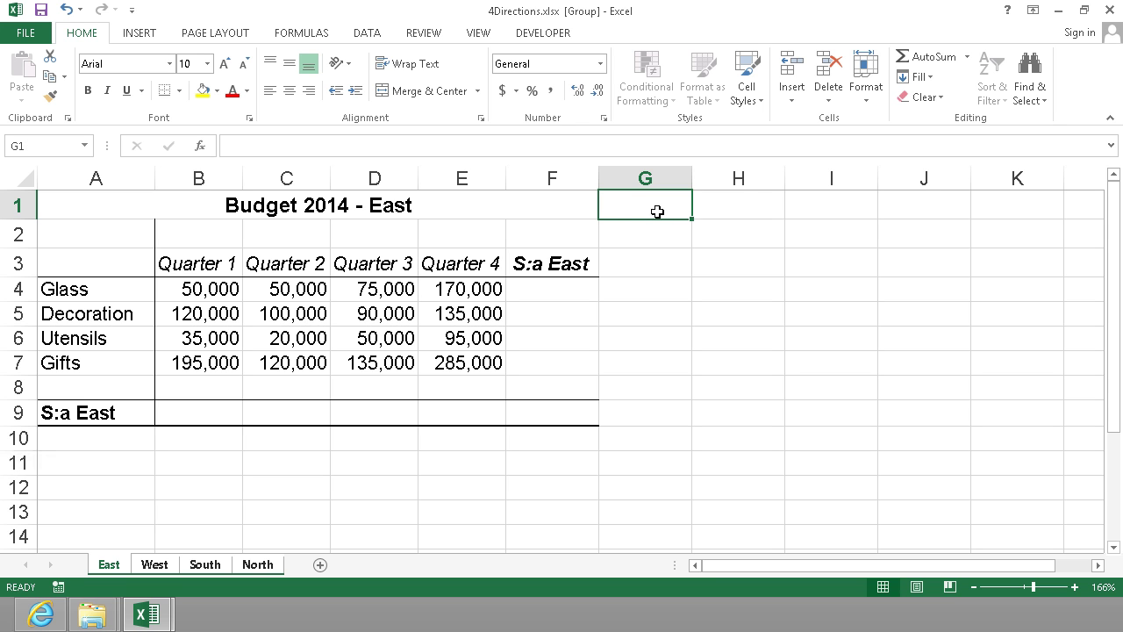
{"action": "type", "text": "Contoso"}
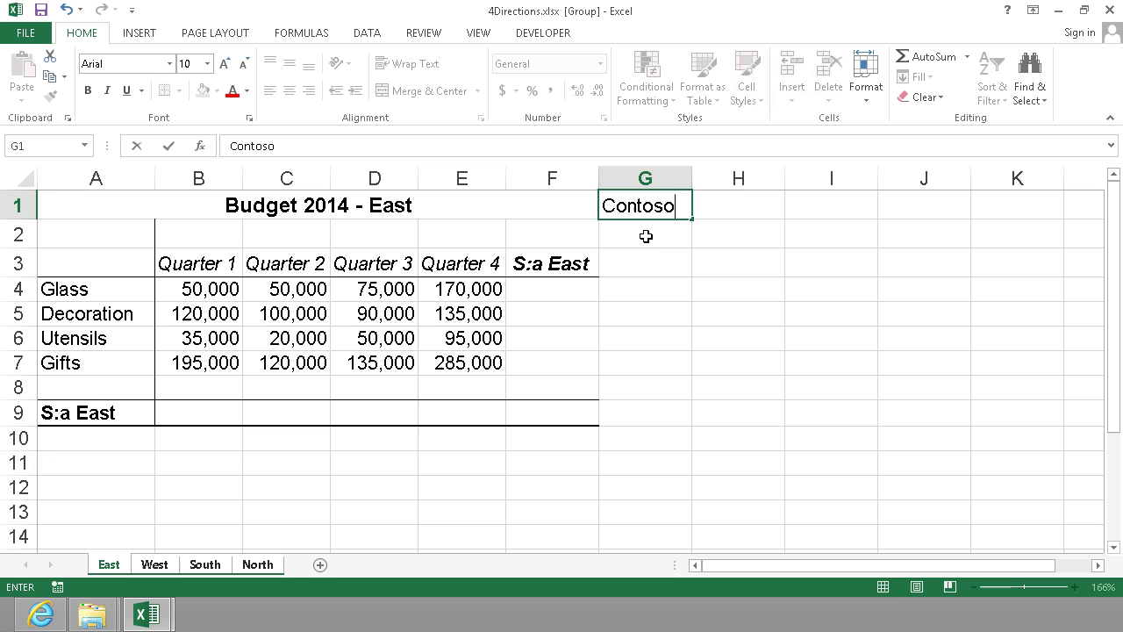
{"action": "key", "text": "Return"}
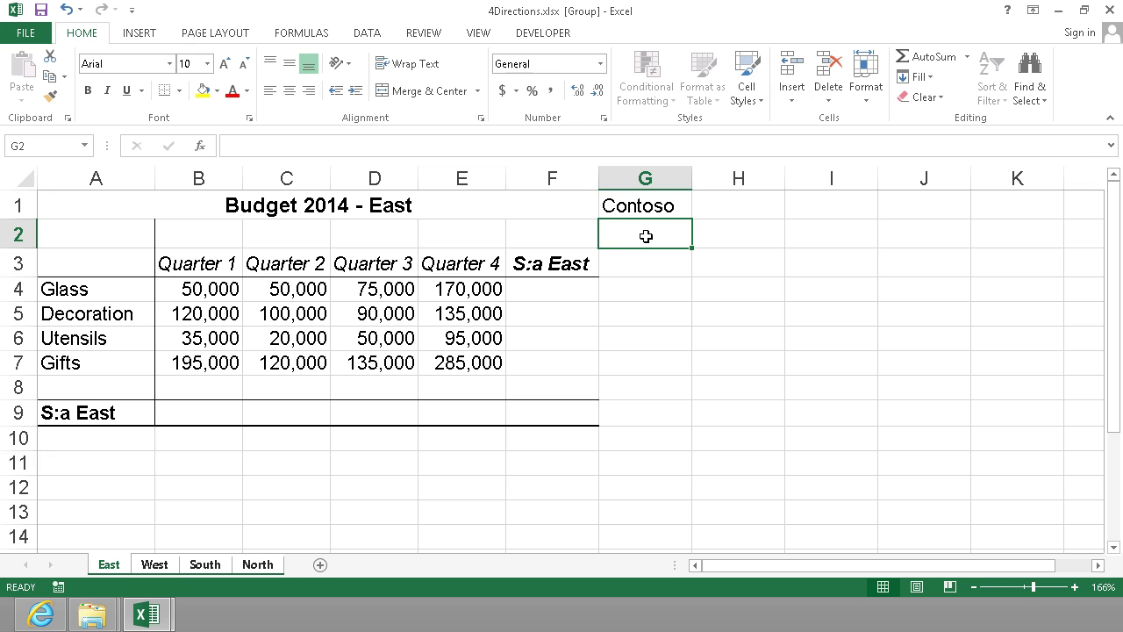
Check cell G1 on the West, South and North sheets for the entry made in the group
{"action": "left_click", "coordinate": [167, 567]}
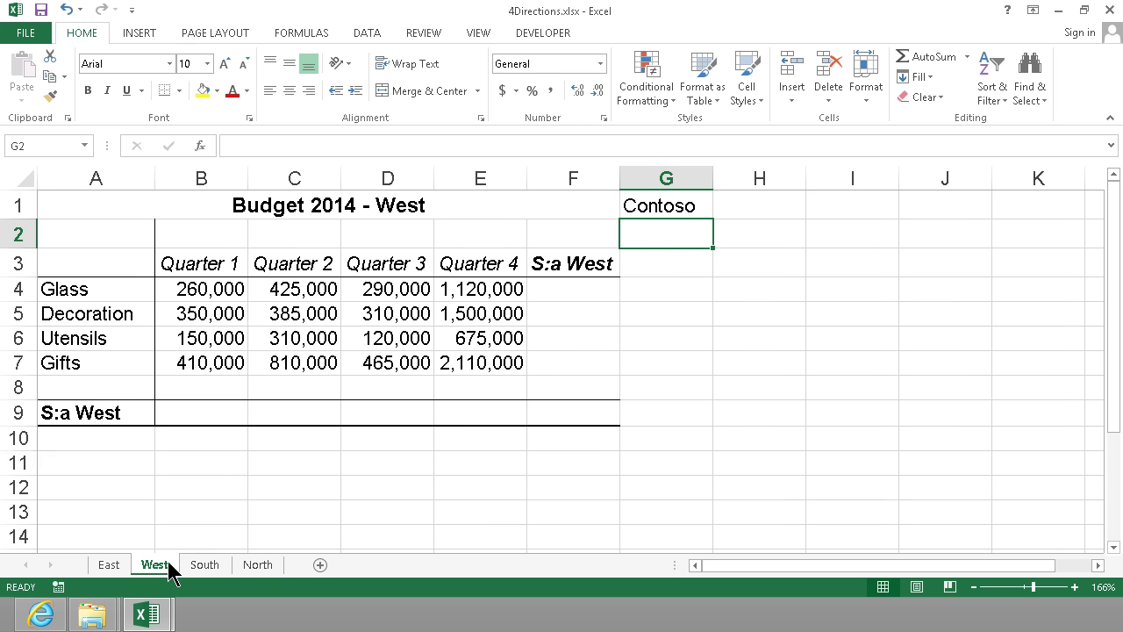
{"action": "left_click", "coordinate": [208, 571]}
{"action": "left_click", "coordinate": [254, 570]}
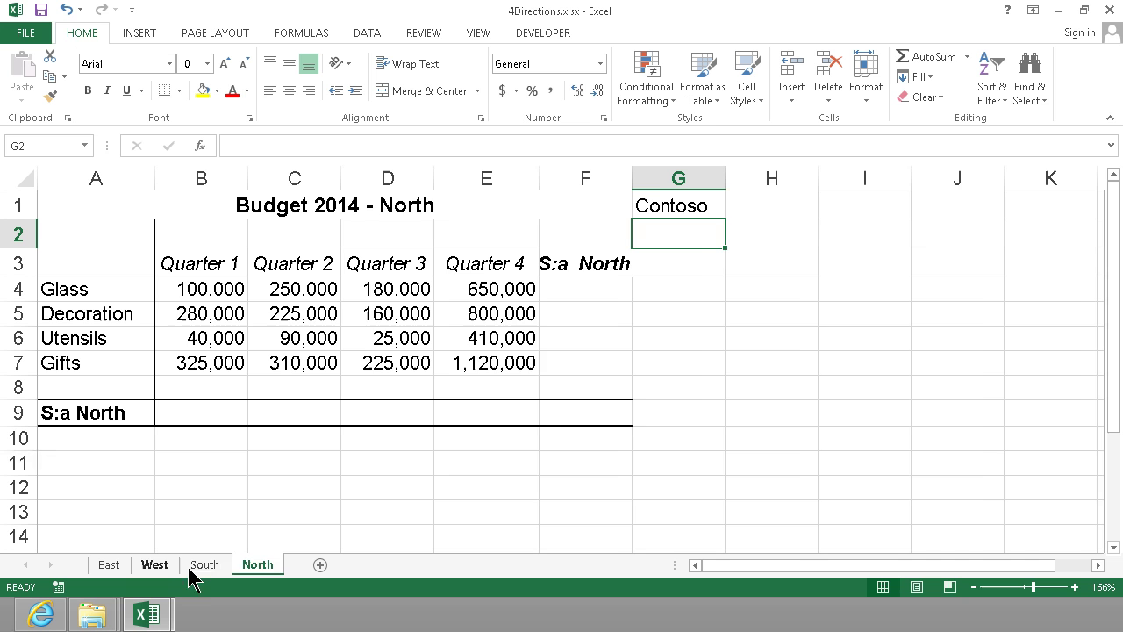
{"action": "left_click", "coordinate": [195, 571]}
{"action": "left_click", "coordinate": [252, 566]}
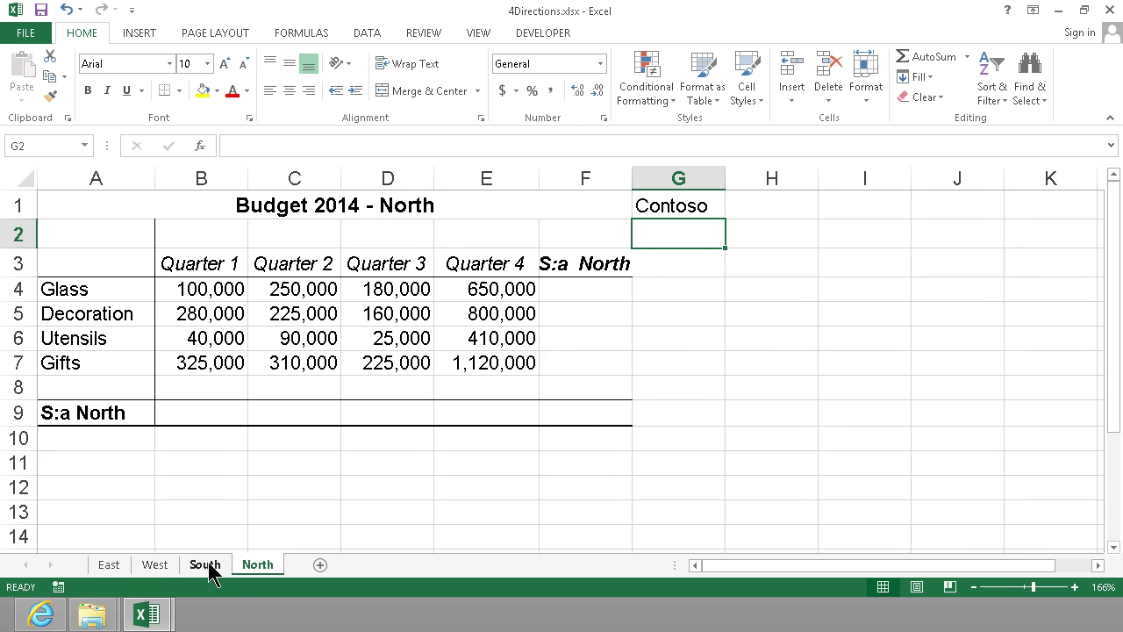
{"action": "left_click", "coordinate": [210, 568]}
{"action": "left_click", "coordinate": [167, 570]}
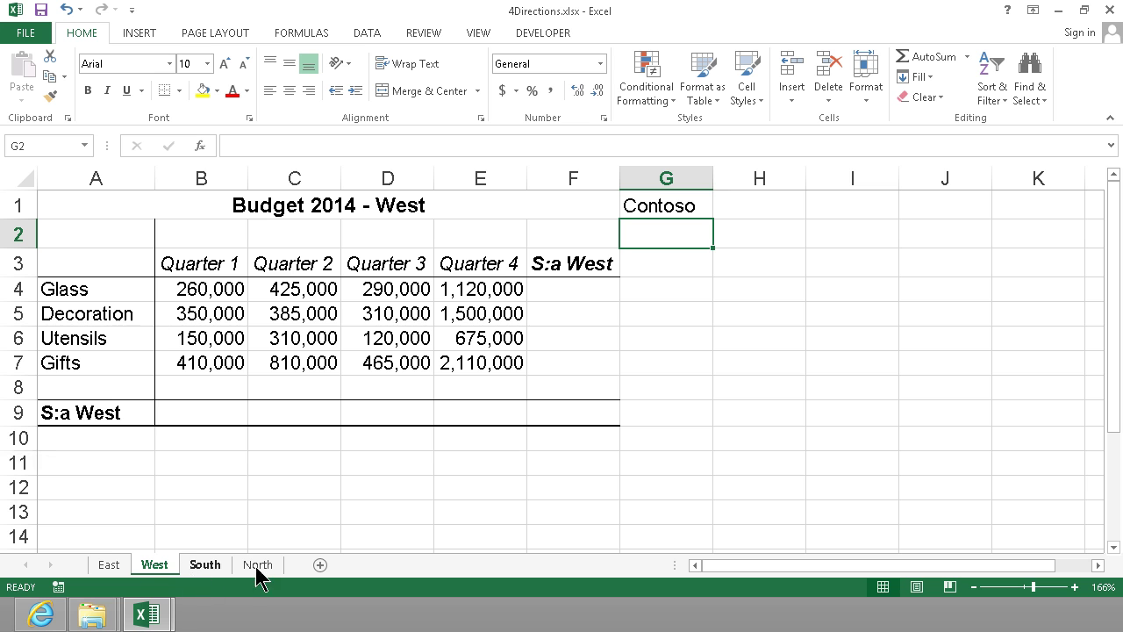
{"action": "left_click", "coordinate": [207, 569]}
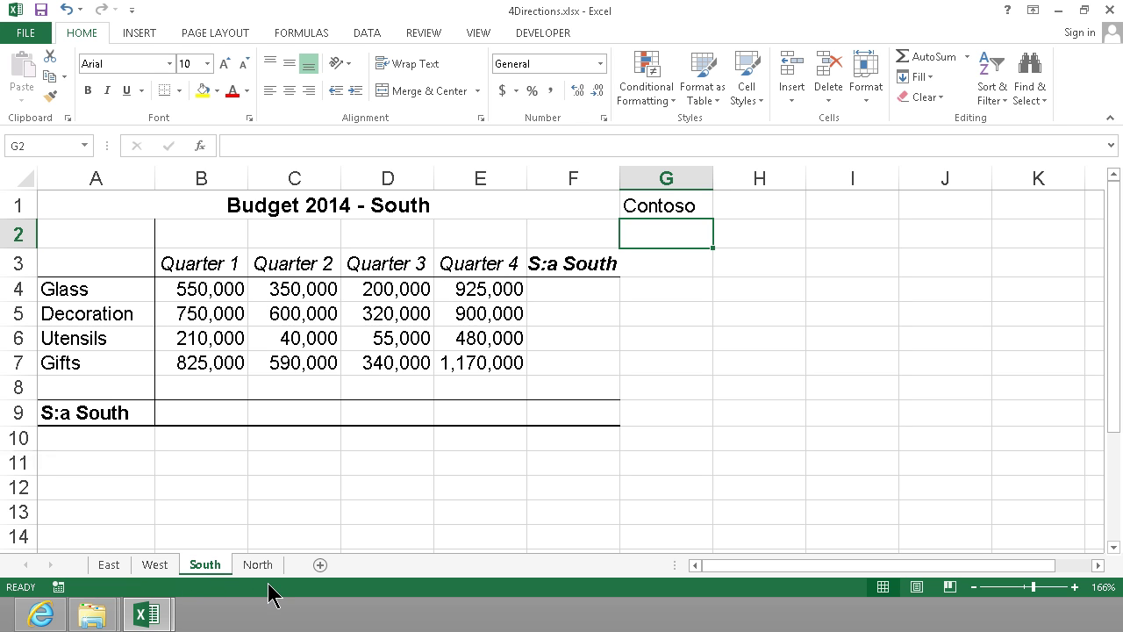
Group the sheets from East through North again and add row and column totals to B4:F9 with AutoSum
{"action": "left_click", "coordinate": [112, 567]}
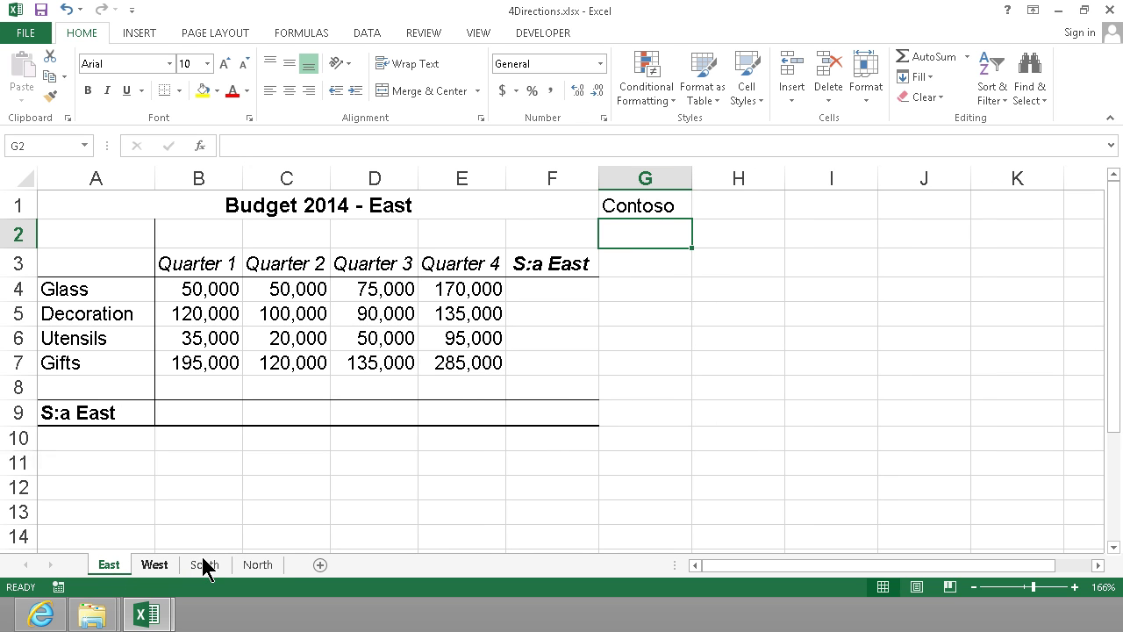
{"action": "left_click", "coordinate": [260, 568], "text": "shift"}
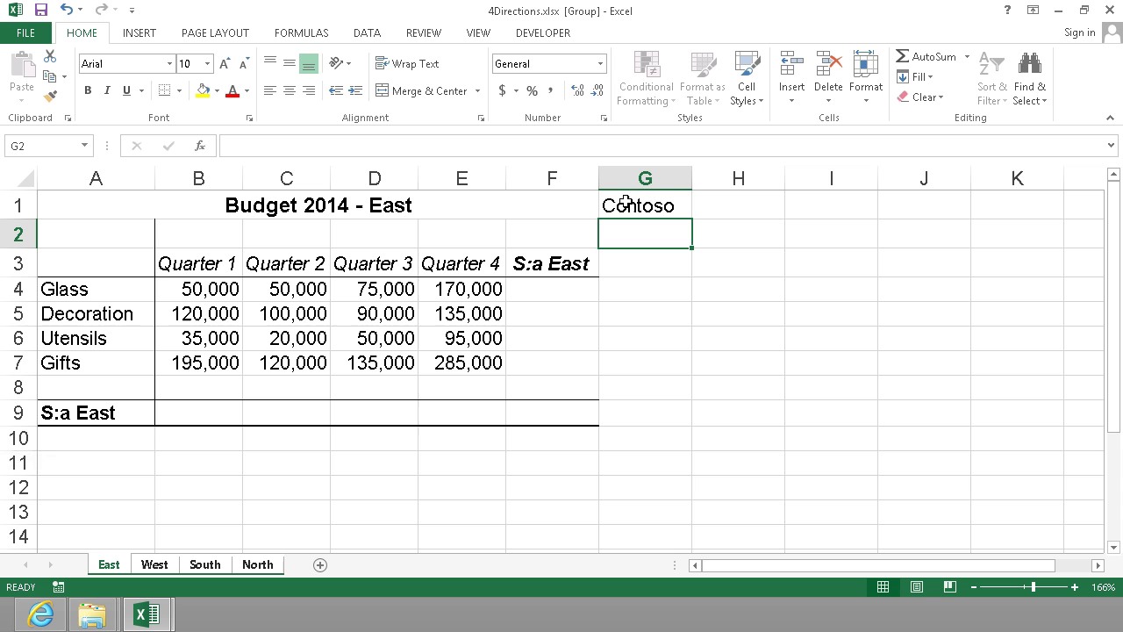
{"action": "left_click", "coordinate": [185, 411]}
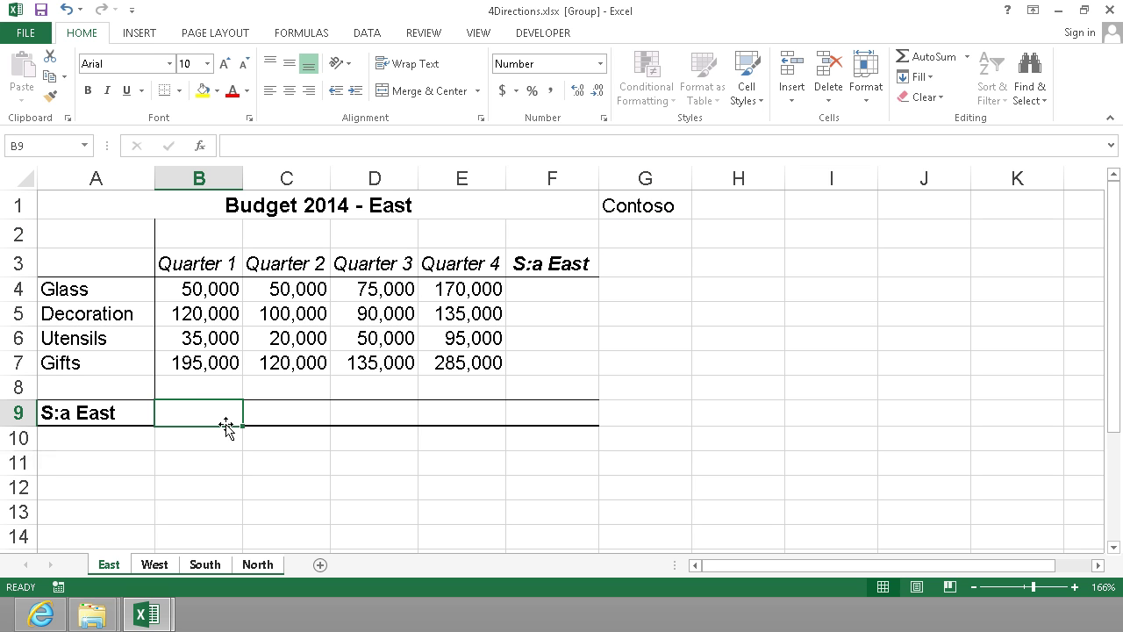
{"action": "left_click_drag", "start_coordinate": [212, 288], "coordinate": [550, 417]}
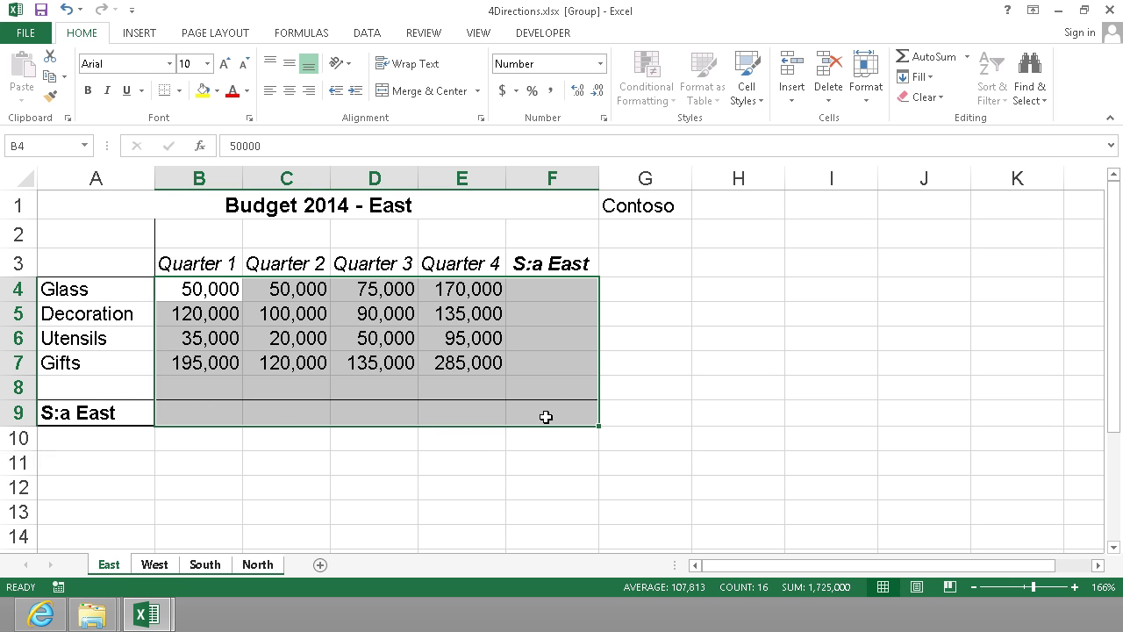
{"action": "left_click", "coordinate": [921, 66]}
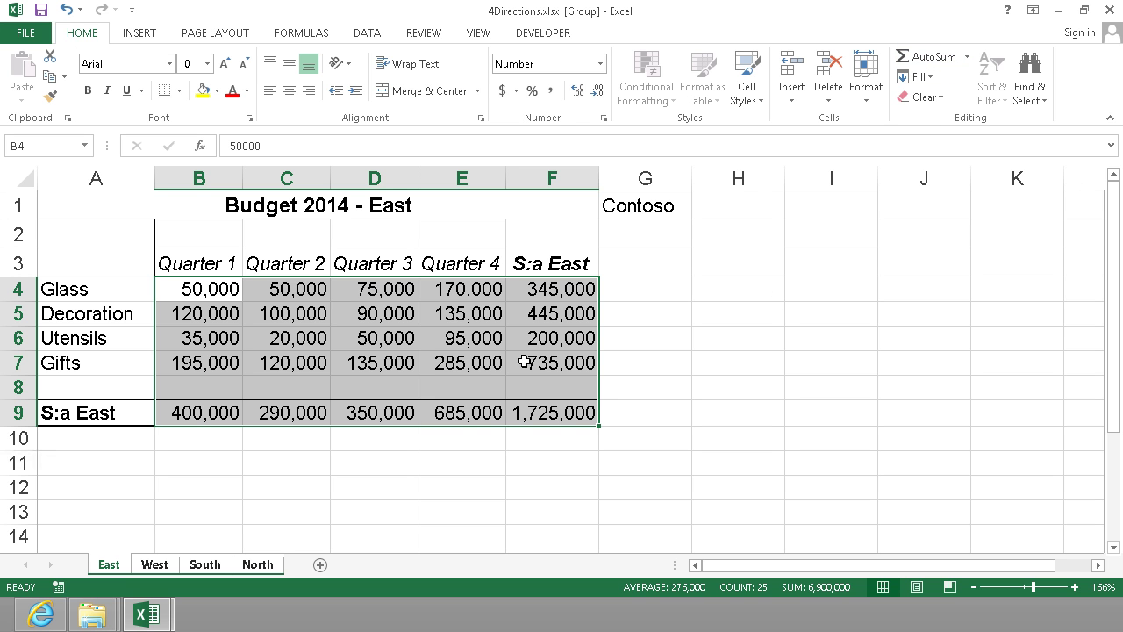
Inspect the total formulas in cells B9 and F9 on the East sheet
{"action": "left_click", "coordinate": [180, 414]}
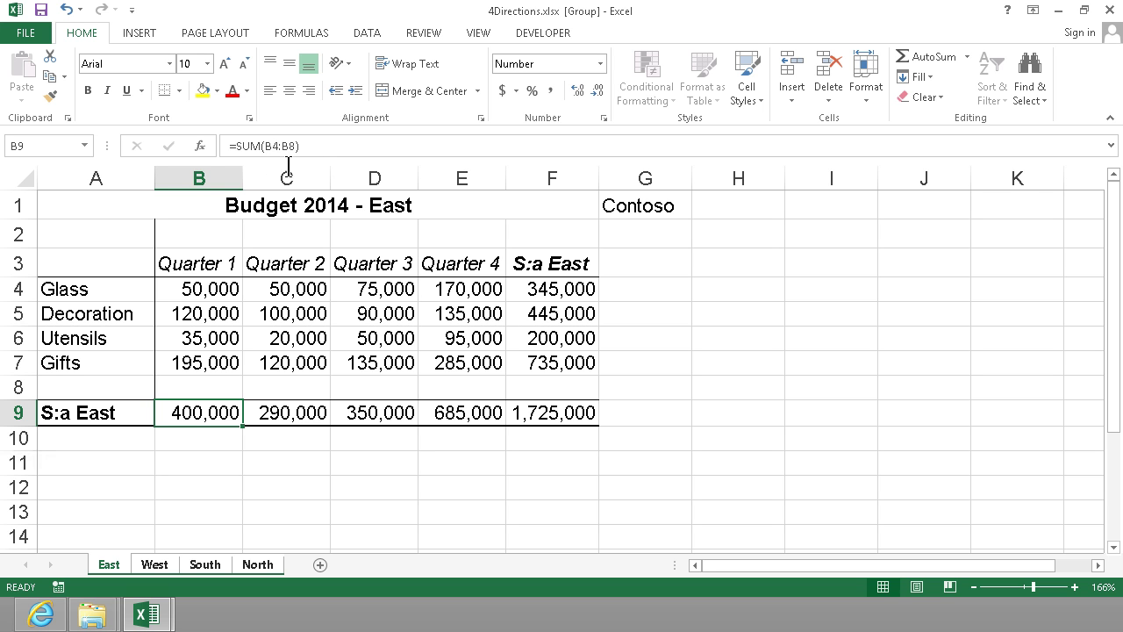
{"action": "left_click", "coordinate": [534, 414]}
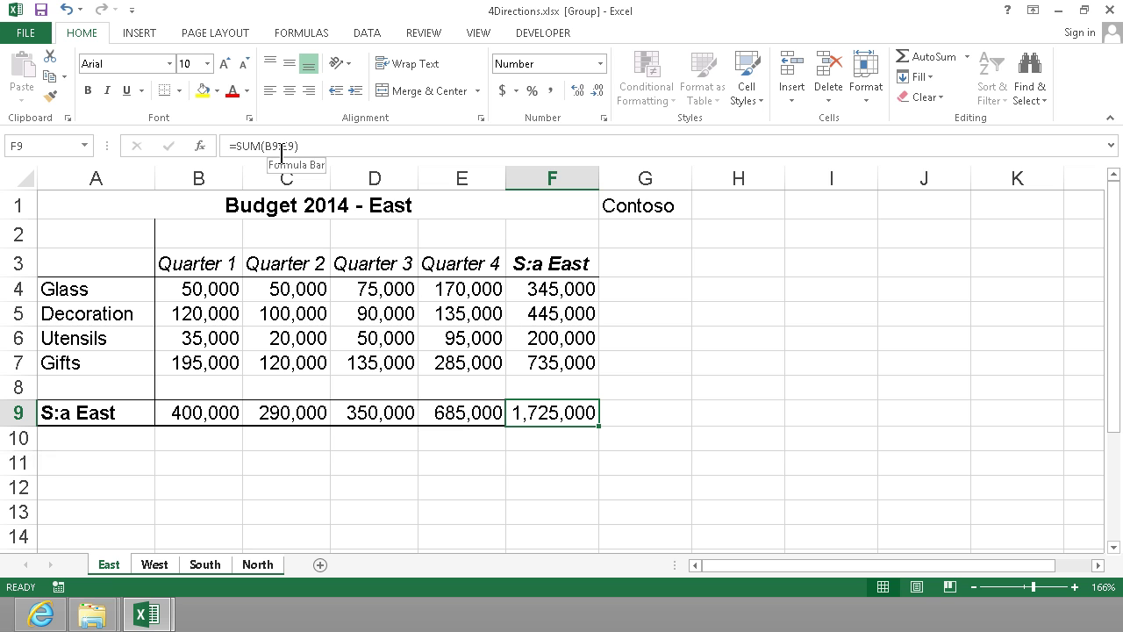
{"action": "left_click", "coordinate": [341, 145]}
{"action": "key", "text": "Escape"}
Review the row and column totals on the West, South, North and East sheets
{"action": "left_click", "coordinate": [165, 565]}
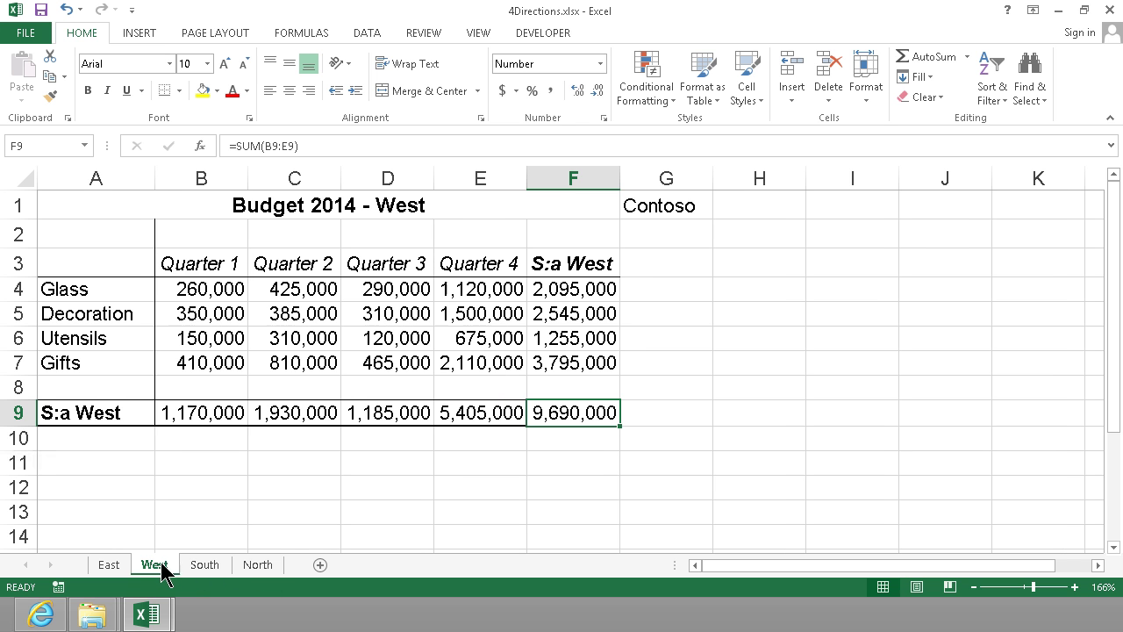
{"action": "left_click", "coordinate": [197, 566]}
{"action": "left_click", "coordinate": [253, 566]}
{"action": "left_click", "coordinate": [201, 566]}
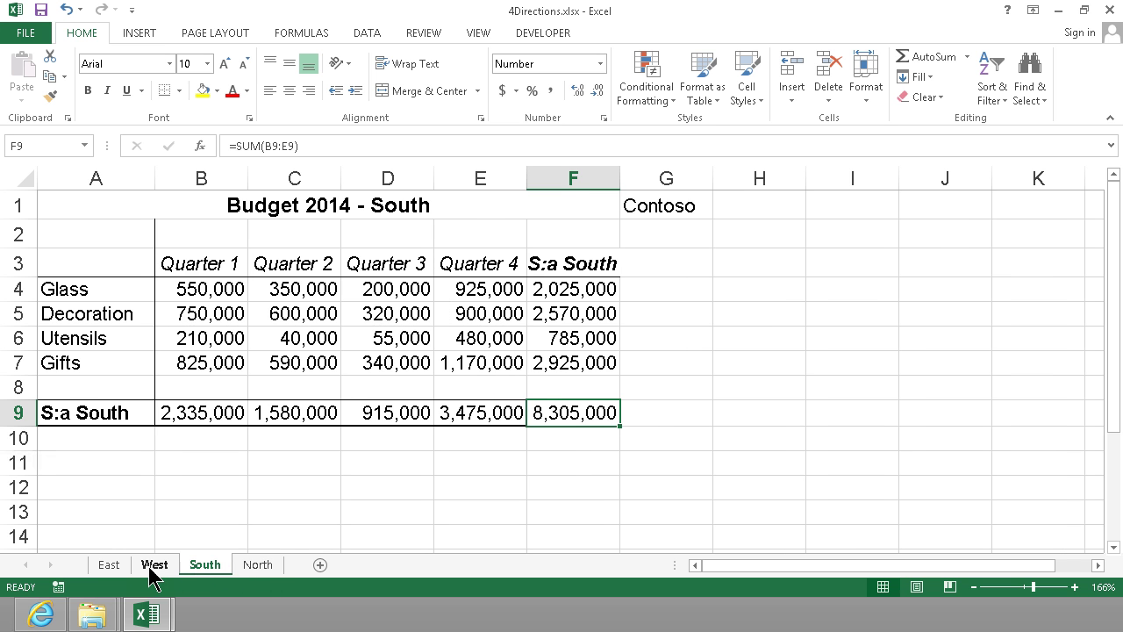
{"action": "left_click", "coordinate": [150, 566]}
{"action": "left_click", "coordinate": [122, 566]}
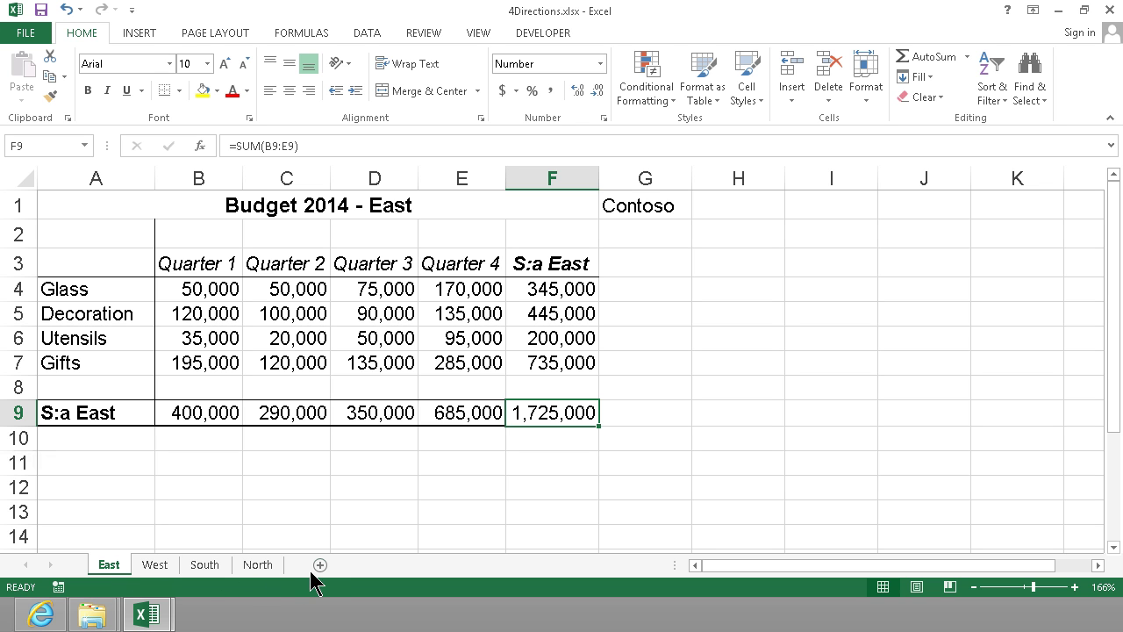
{"action": "left_click", "coordinate": [268, 564]}
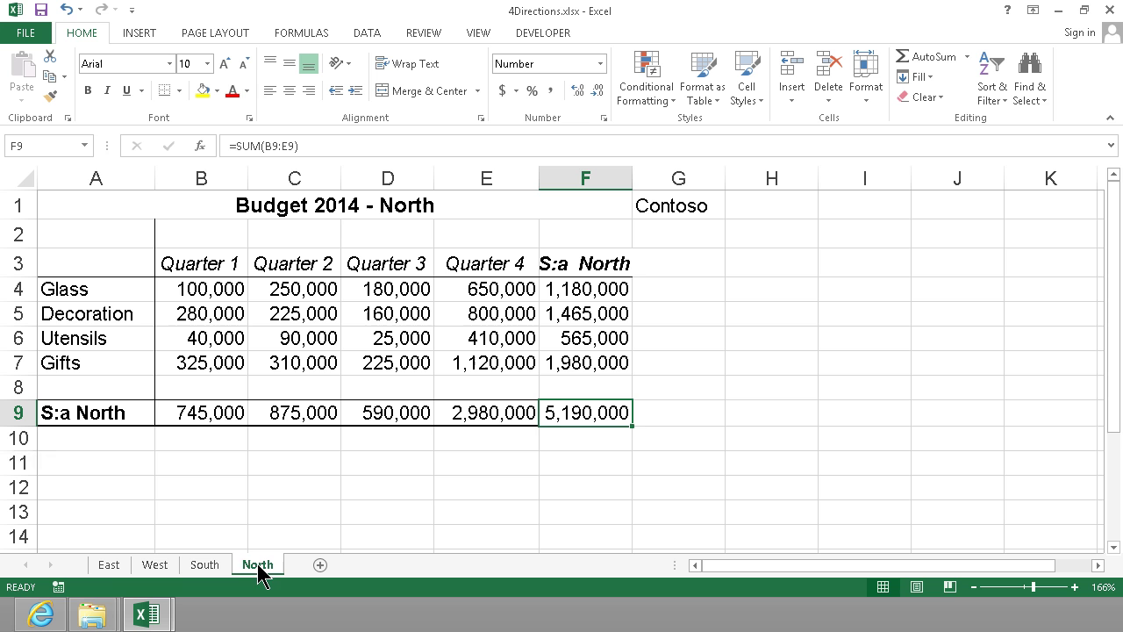
{"action": "left_click", "coordinate": [209, 565]}
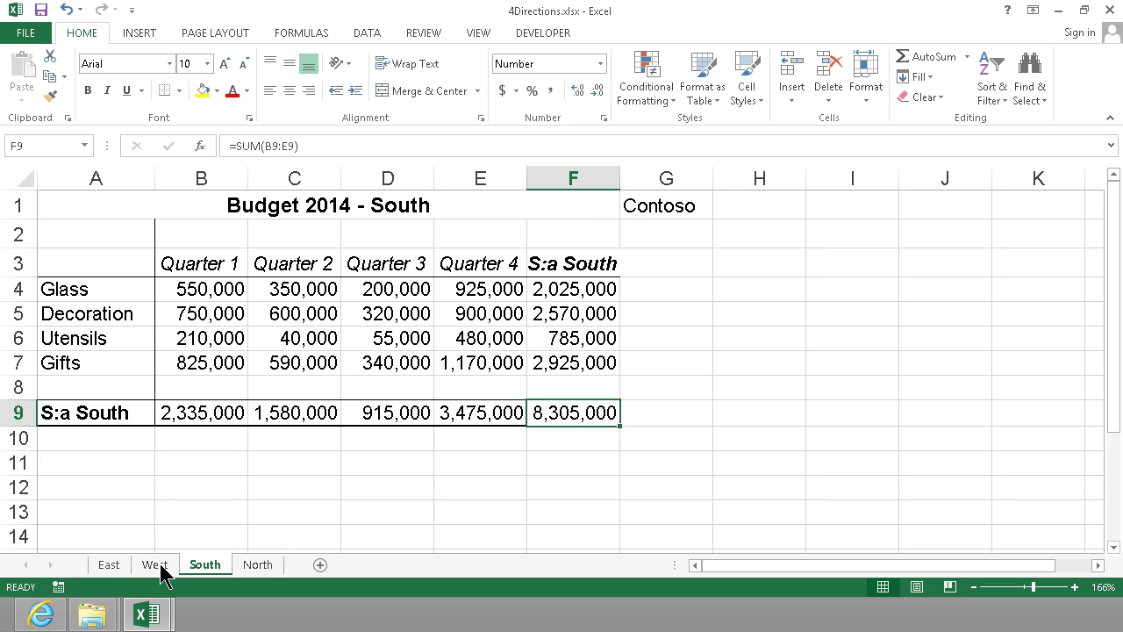
{"action": "left_click", "coordinate": [155, 566]}
{"action": "left_click", "coordinate": [110, 565]}
Duplicate the North sheet, place the copy after it and rename the copy "Contoso"
{"action": "left_click", "coordinate": [267, 568]}
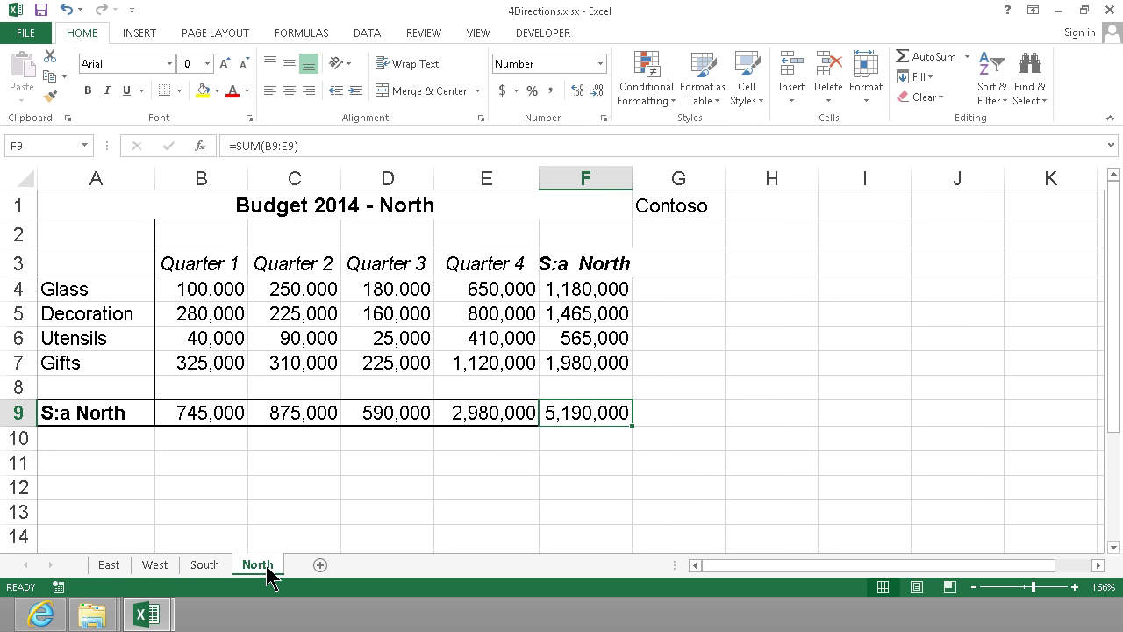
{"action": "left_click_drag", "start_coordinate": [260, 559], "coordinate": [307, 566]}
{"action": "double_click", "coordinate": [309, 565]}
{"action": "type", "text": "Conto"}
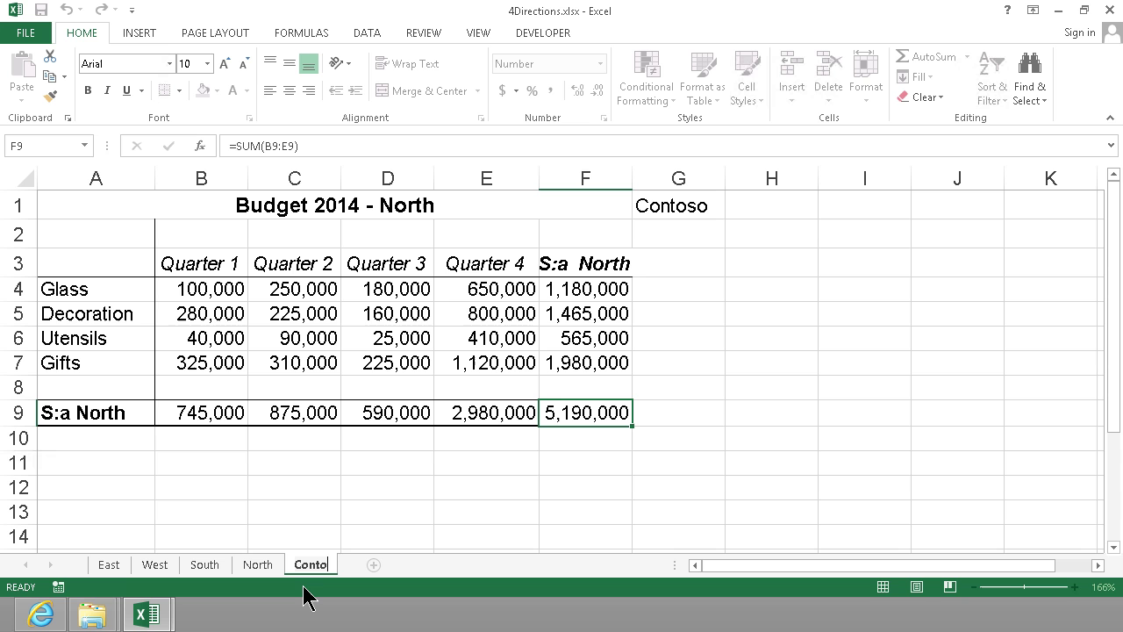
{"action": "type", "text": "so"}
{"action": "key", "text": "Return"}
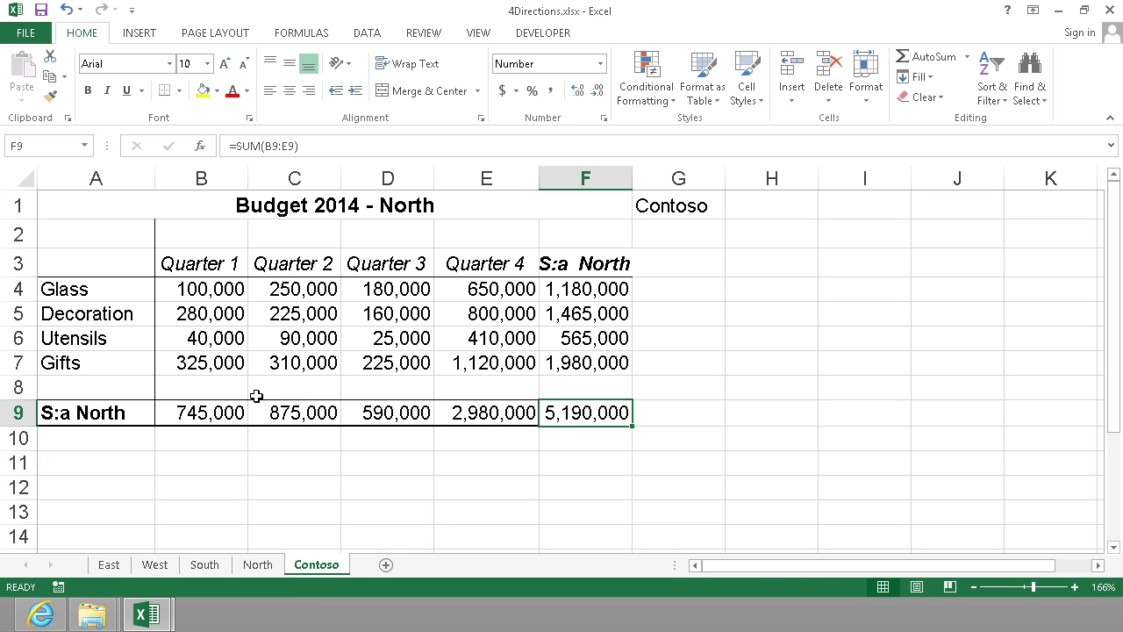
Clear the quarterly figures in B4:E7 on the Contoso sheet and change its title to "Budget 2014 - Contoso"
{"action": "left_click_drag", "start_coordinate": [176, 285], "coordinate": [458, 366]}
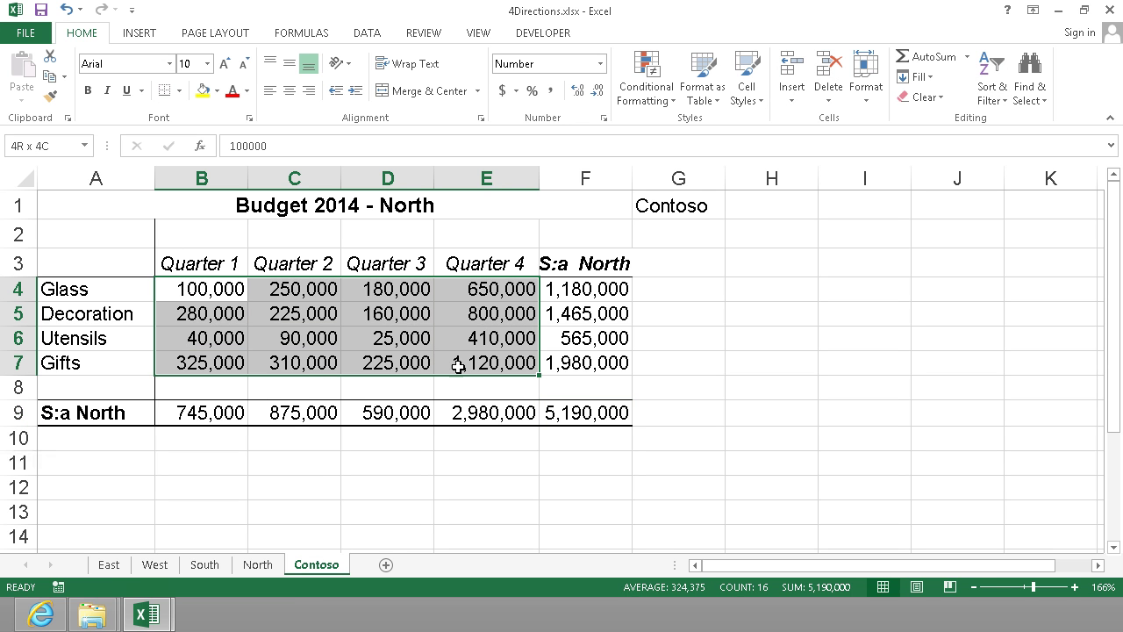
{"action": "key", "text": "Delete"}
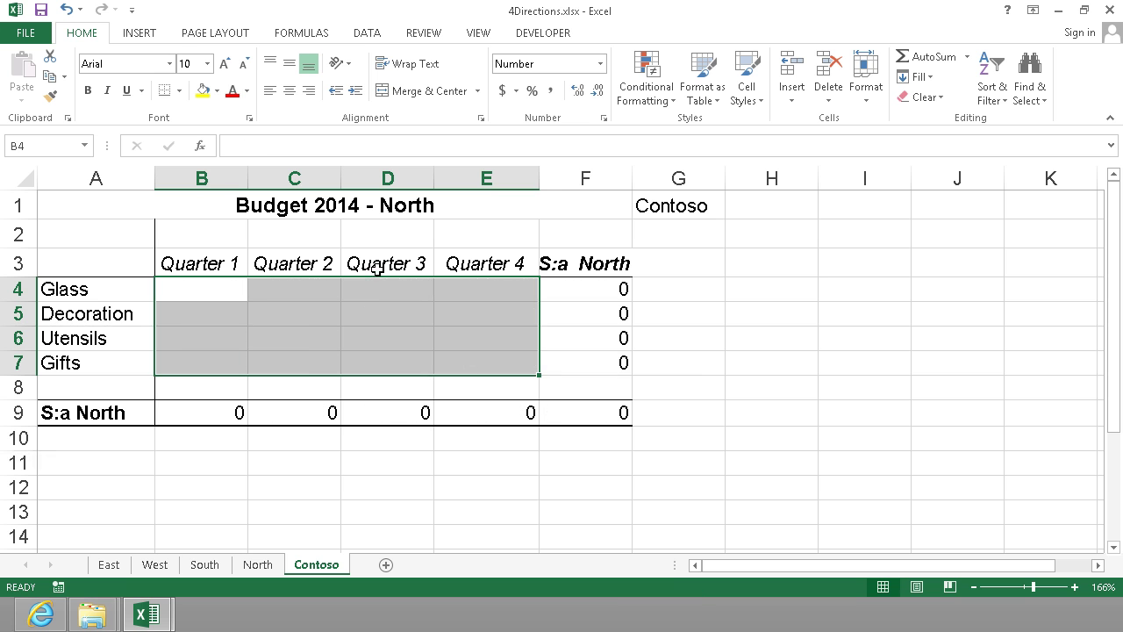
{"action": "left_click", "coordinate": [330, 215]}
{"action": "left_click", "coordinate": [45, 207]}
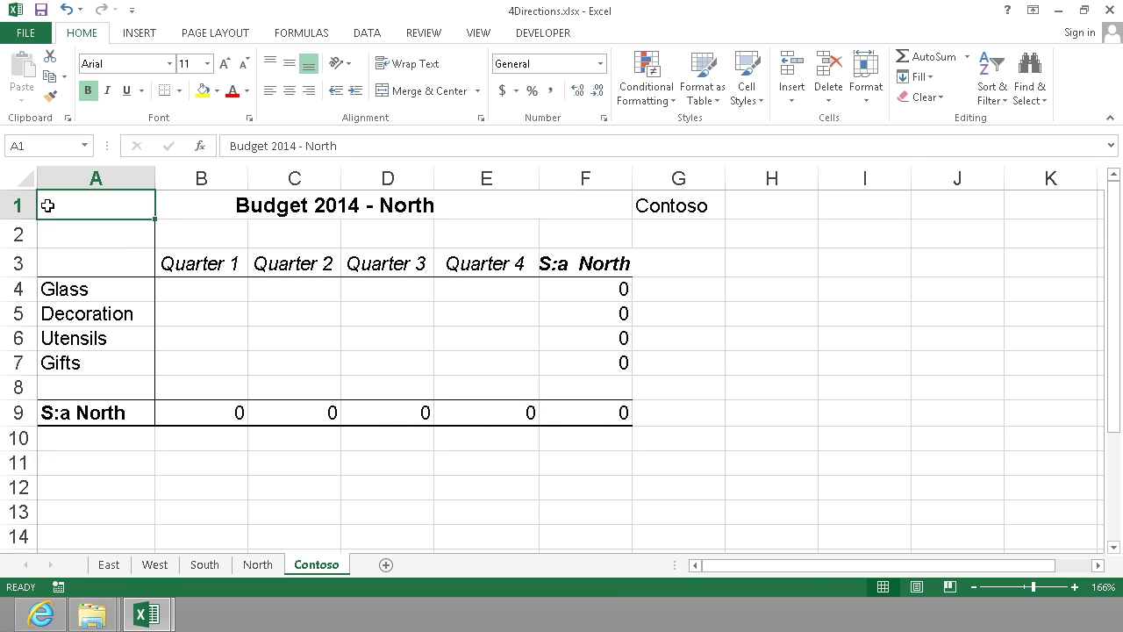
{"action": "double_click", "coordinate": [318, 146]}
{"action": "type", "text": "Contoso"}
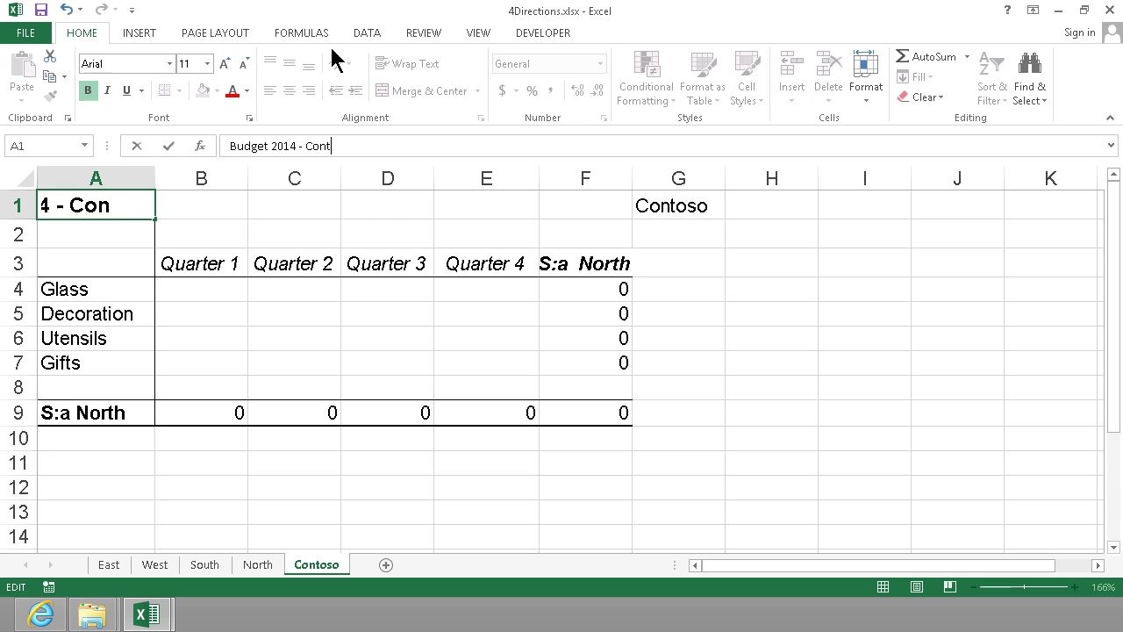
{"action": "key", "text": "Return"}
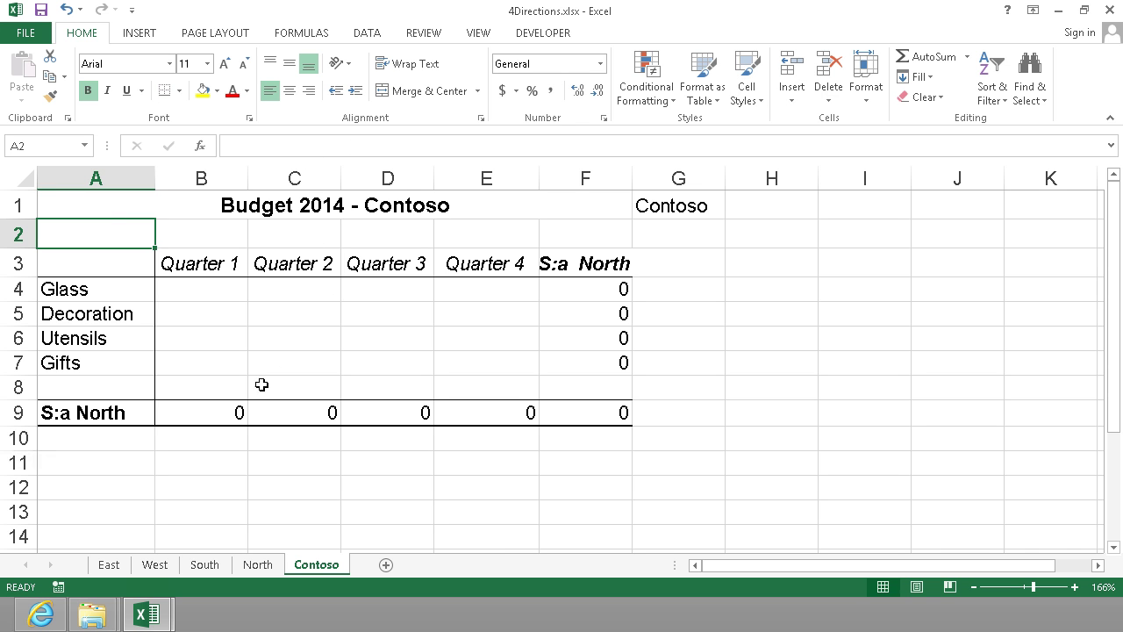
Change the totals column heading in F3 of the Contoso sheet to "S:a Contoso"
{"action": "left_click", "coordinate": [577, 272]}
{"action": "double_click", "coordinate": [605, 263]}
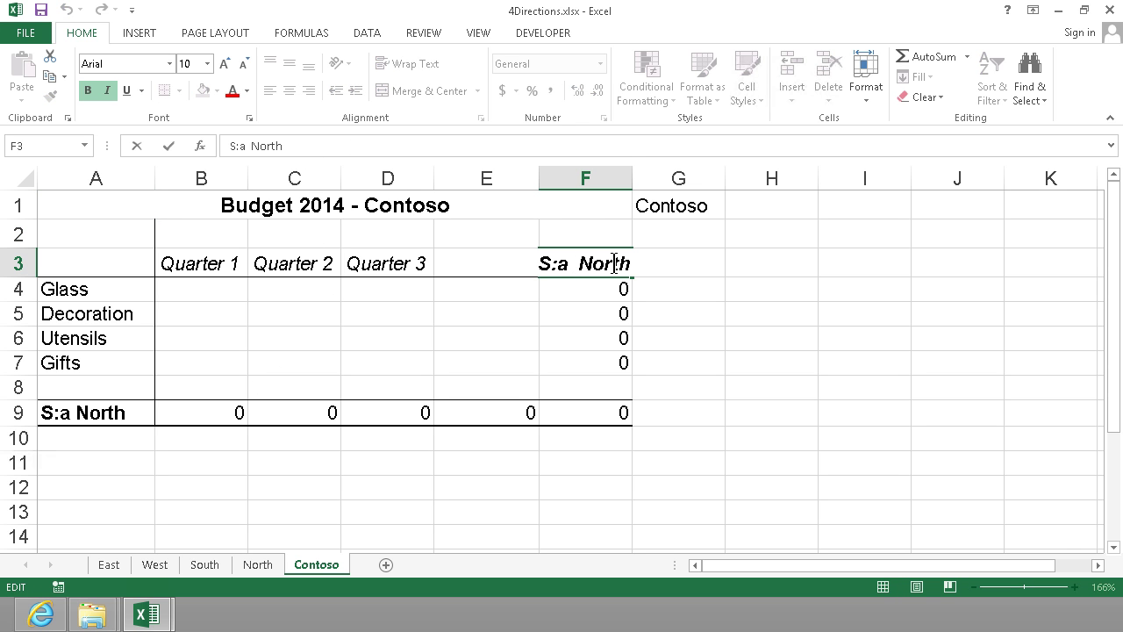
{"action": "double_click", "coordinate": [614, 264]}
{"action": "type", "text": "Contoso"}
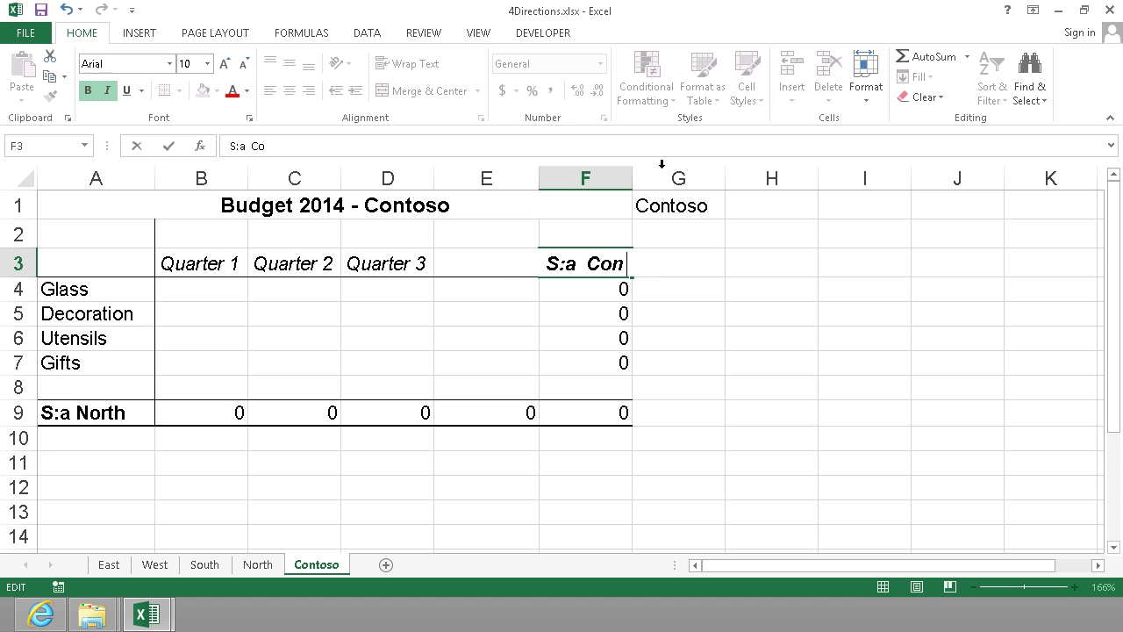
{"action": "key", "text": "Return"}
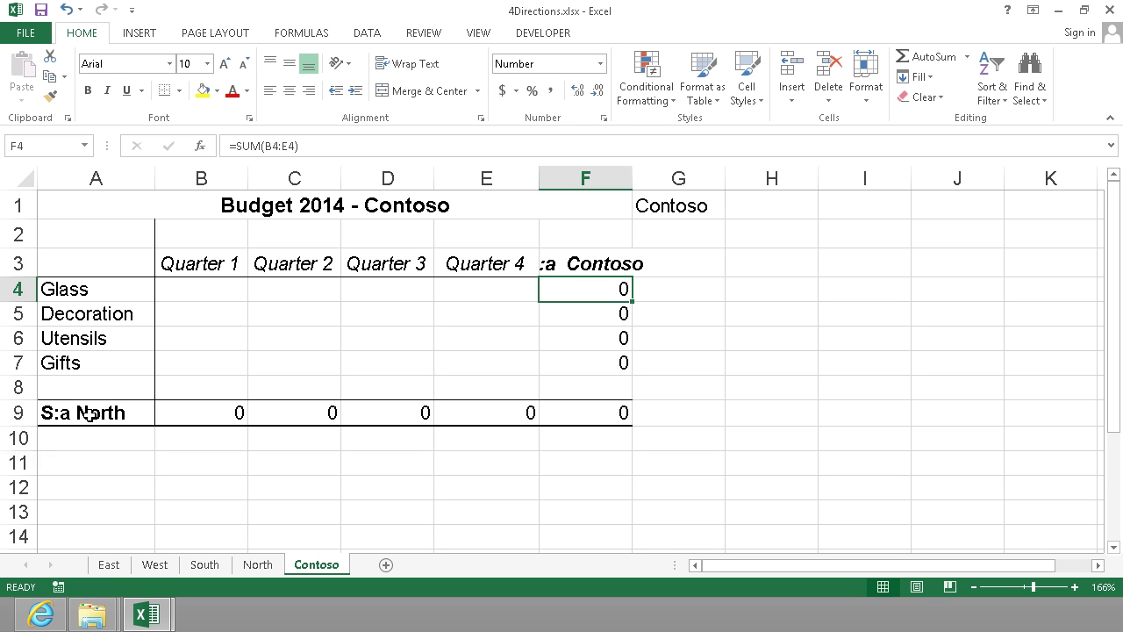
Change the totals row label in A9 to "S:a Contoso" and move the Contoso sheet in front of East
{"action": "left_click", "coordinate": [89, 414]}
{"action": "left_click_drag", "start_coordinate": [249, 145], "coordinate": [313, 145]}
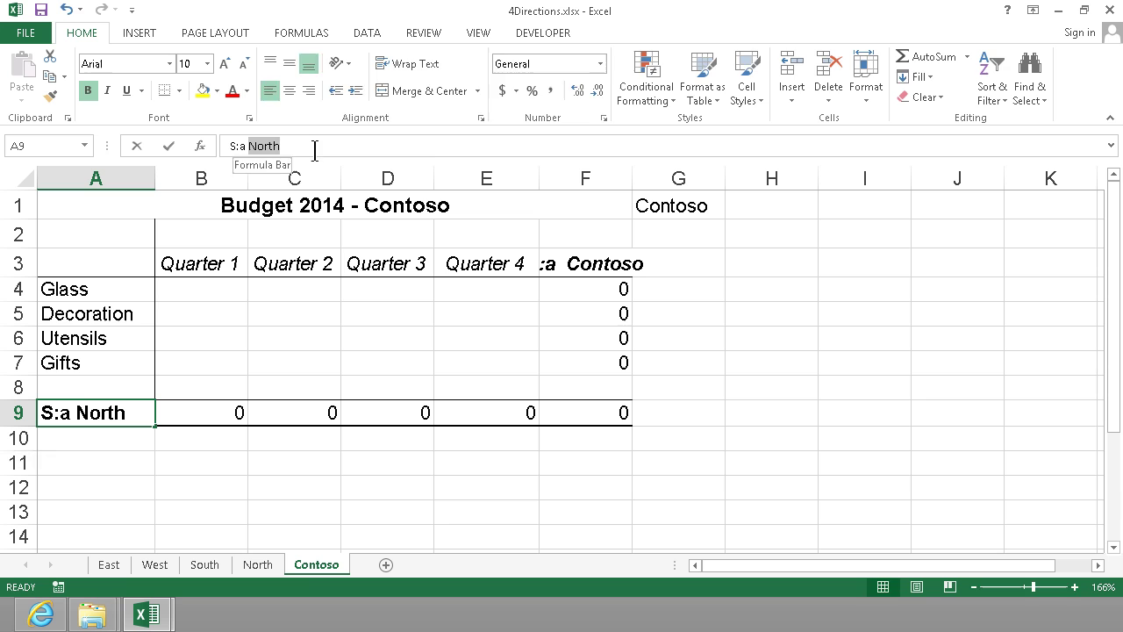
{"action": "type", "text": "Contoso"}
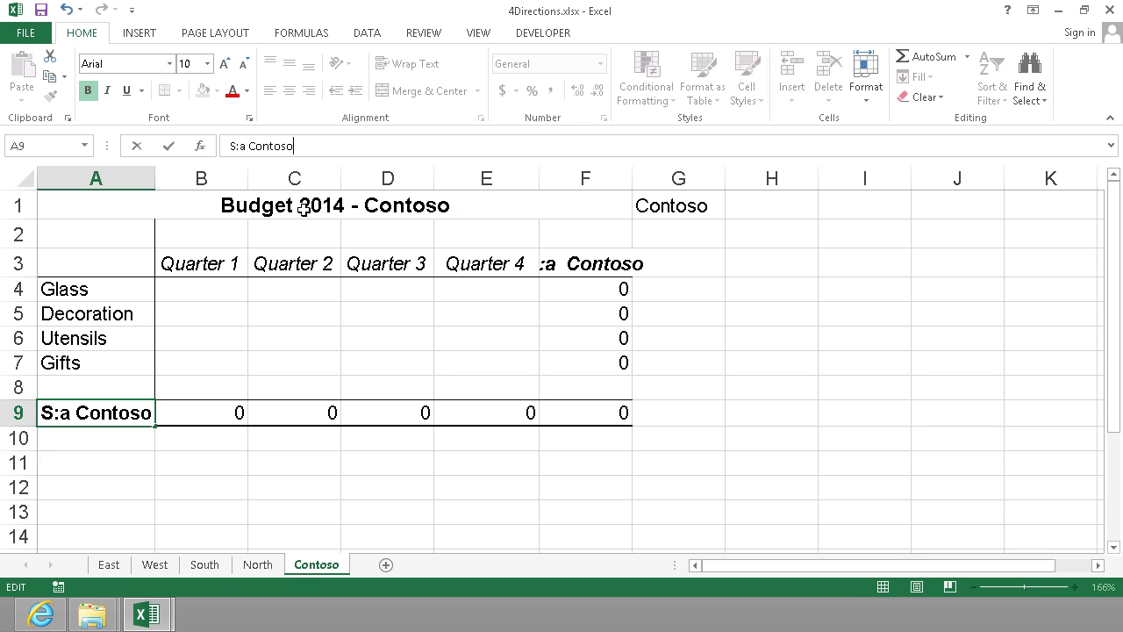
{"action": "key", "text": "Return"}
{"action": "left_click_drag", "start_coordinate": [57, 555], "coordinate": [93, 567]}
Enter the formula =East!B4+West!B4+South!B4+North!B4 in cell B4 of the Contoso sheet
{"action": "left_click", "coordinate": [191, 293]}
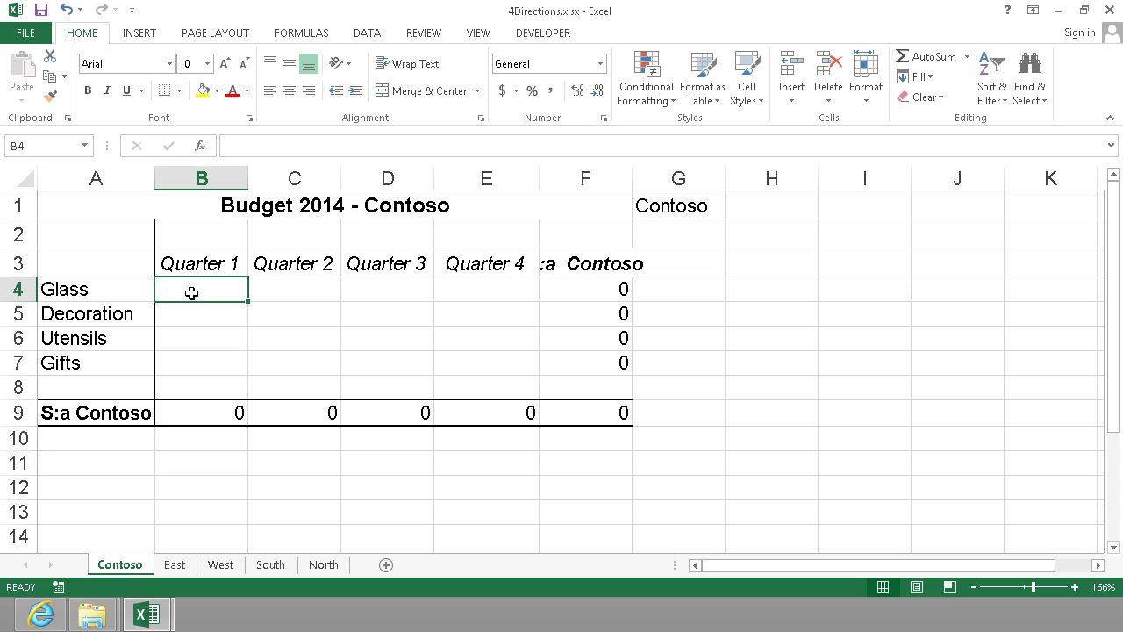
{"action": "type", "text": "="}
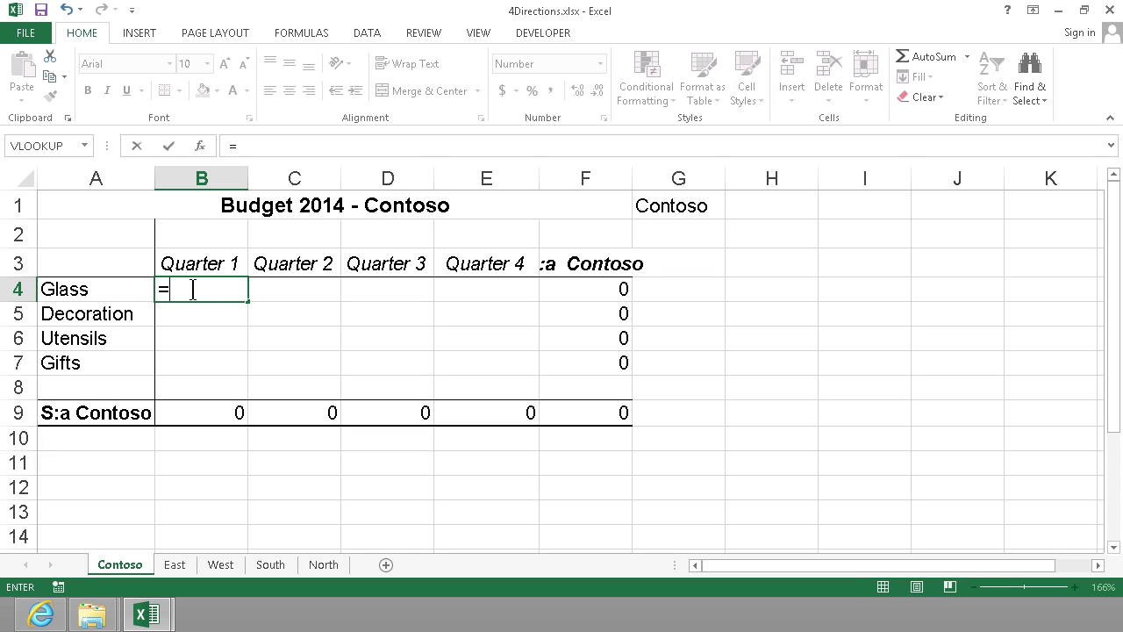
{"action": "left_click", "coordinate": [178, 570]}
{"action": "left_click", "coordinate": [217, 292]}
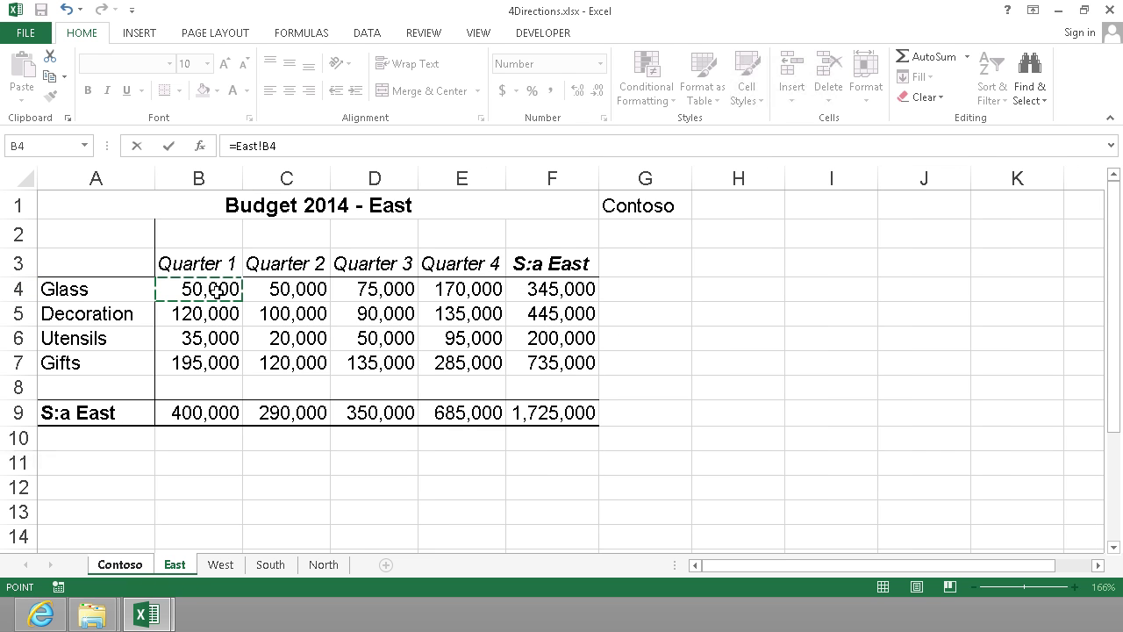
{"action": "type", "text": "+"}
{"action": "left_click", "coordinate": [222, 564]}
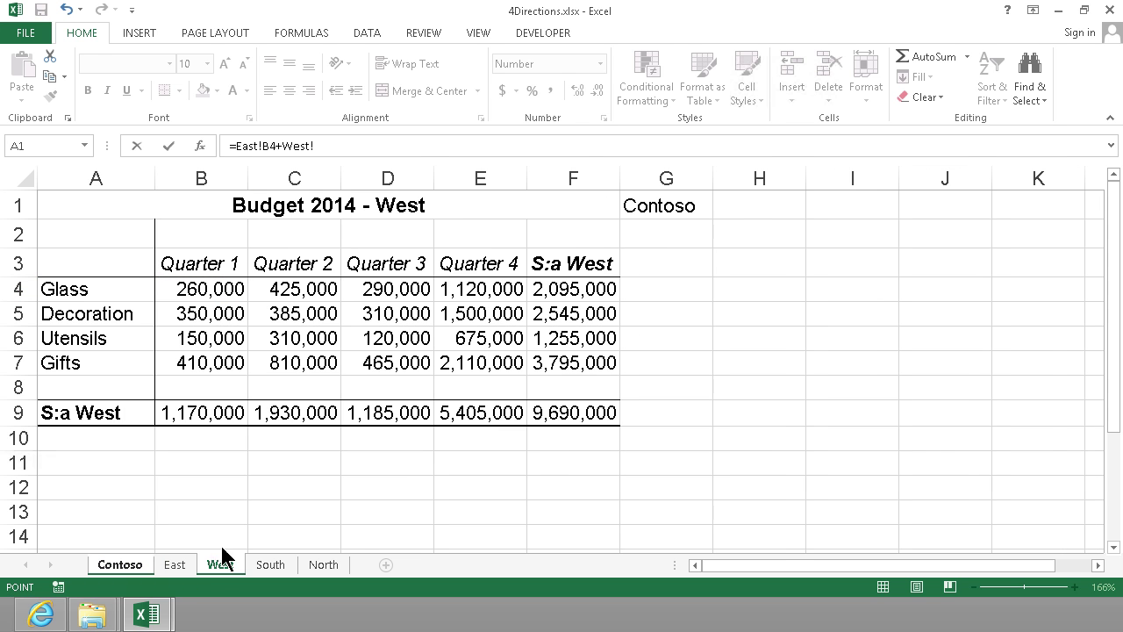
{"action": "left_click", "coordinate": [219, 290]}
{"action": "type", "text": "+"}
{"action": "left_click", "coordinate": [274, 566]}
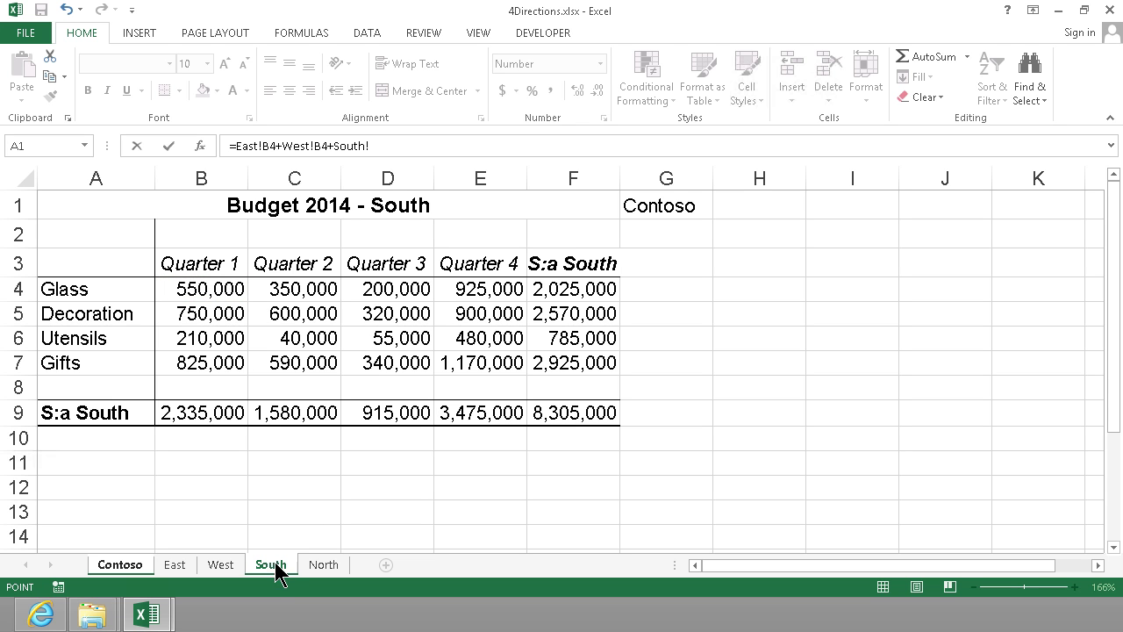
{"action": "left_click", "coordinate": [194, 290]}
{"action": "type", "text": "+"}
{"action": "left_click", "coordinate": [321, 564]}
{"action": "left_click", "coordinate": [184, 288]}
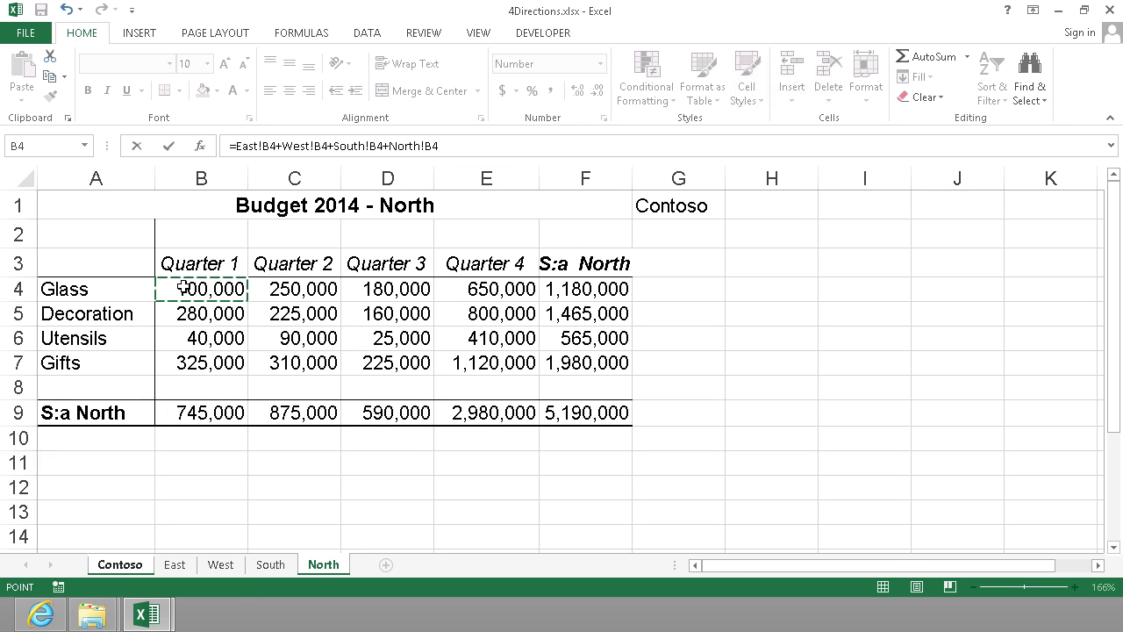
{"action": "type", "text": "+"}
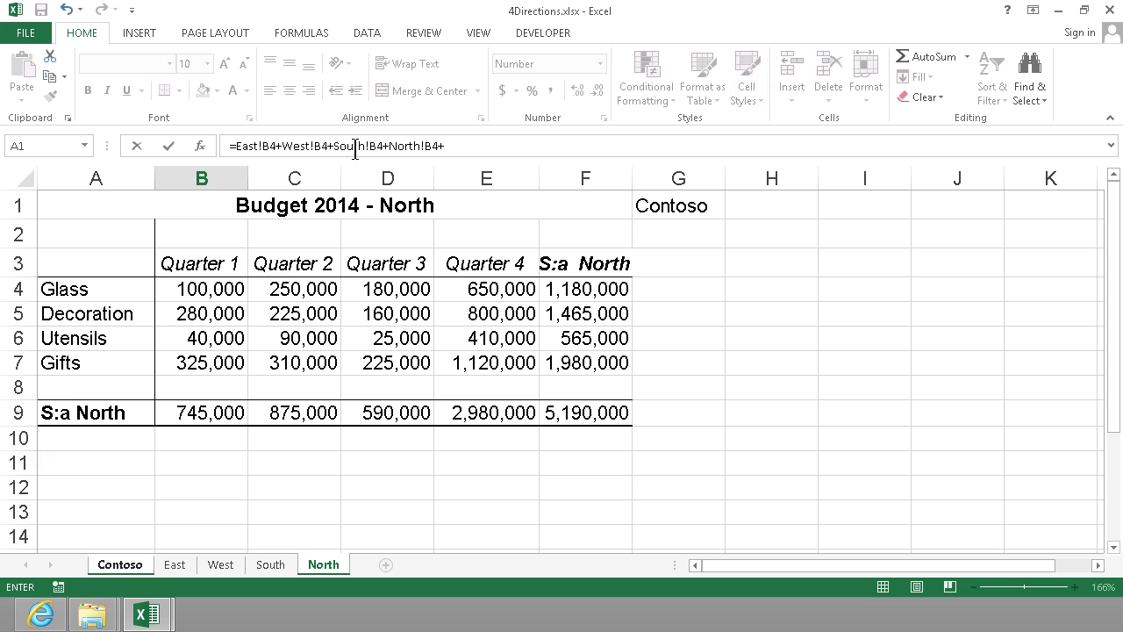
{"action": "key", "text": "BackSpace"}
{"action": "key", "text": "Return"}
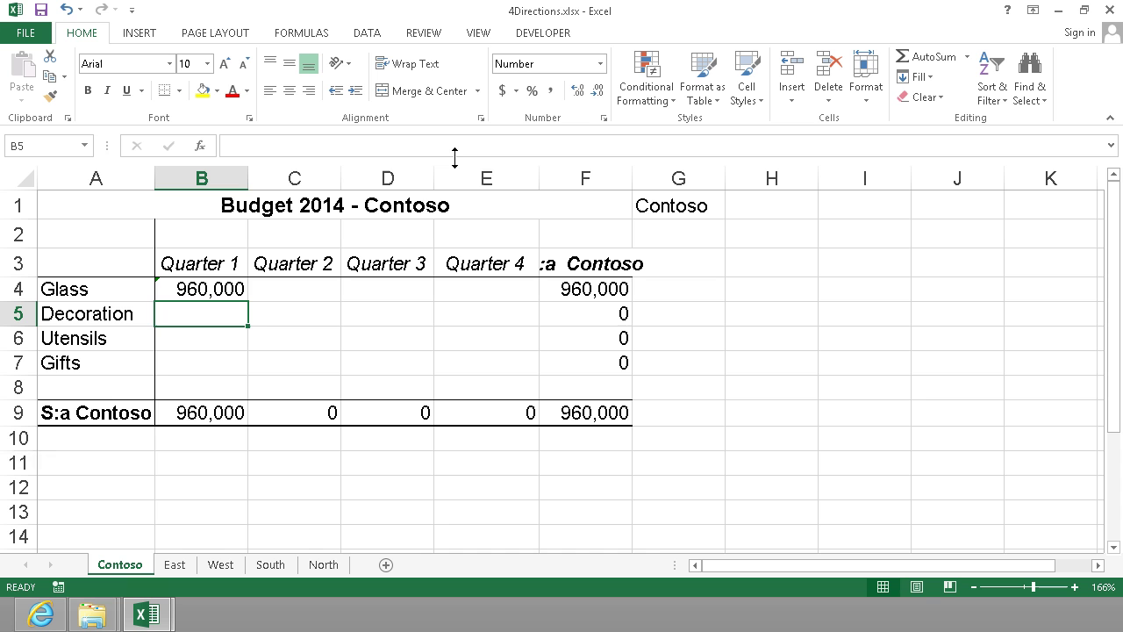
Fill the B4 formula down to B7, check the copied formulas, and fill B4:B7 across to column E
{"action": "left_click", "coordinate": [240, 288]}
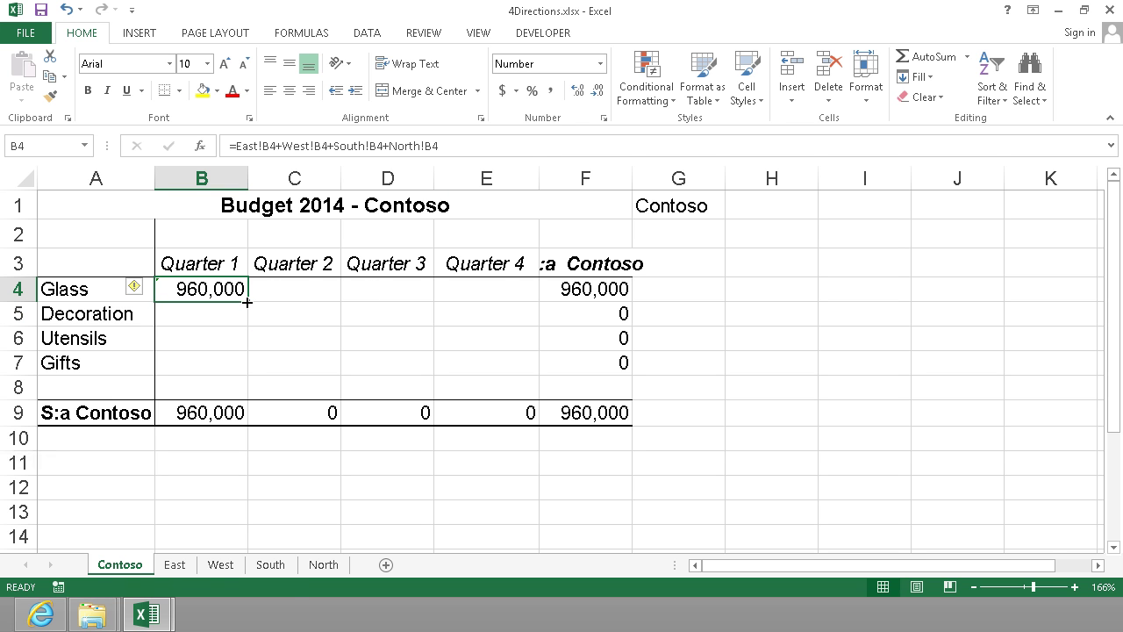
{"action": "left_click_drag", "start_coordinate": [249, 308], "coordinate": [245, 374]}
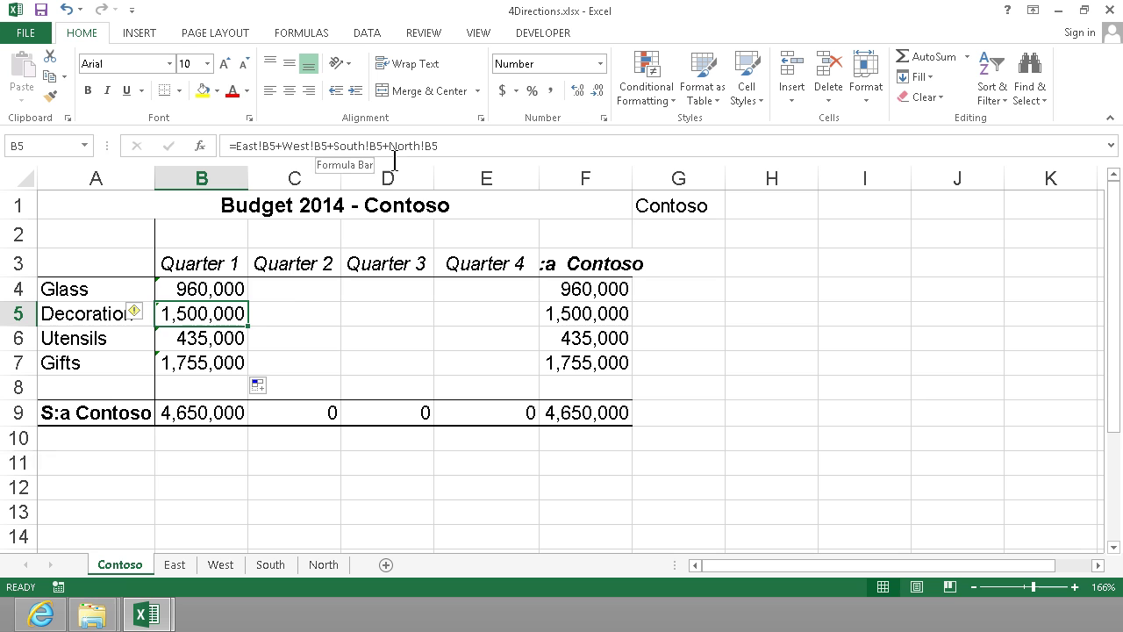
{"action": "left_click", "coordinate": [243, 367]}
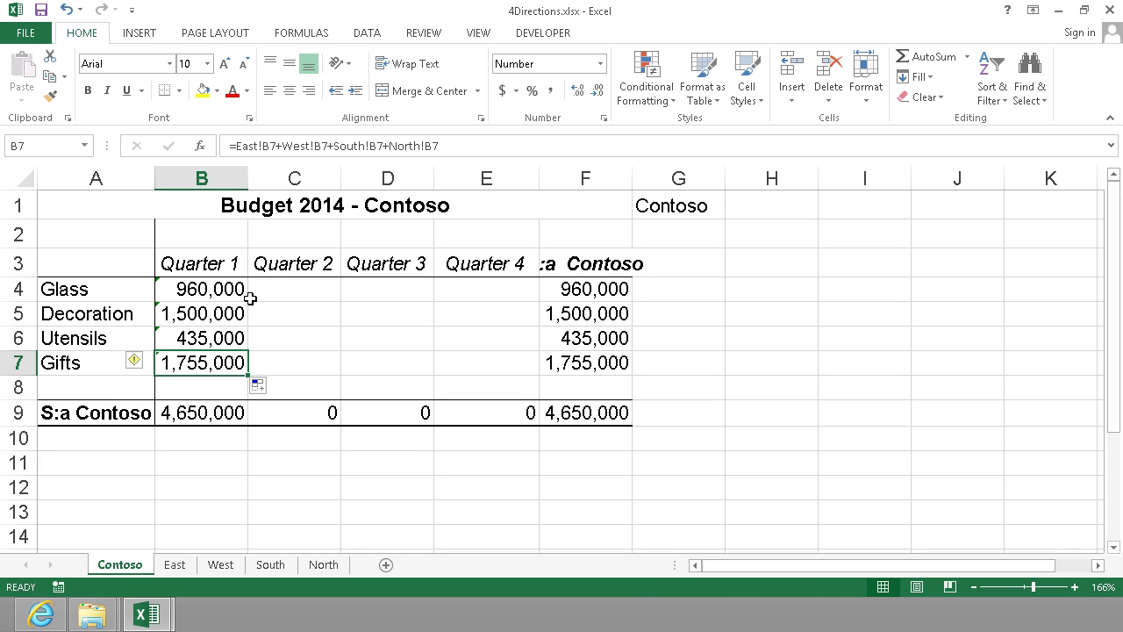
{"action": "left_click_drag", "start_coordinate": [242, 290], "coordinate": [527, 377]}
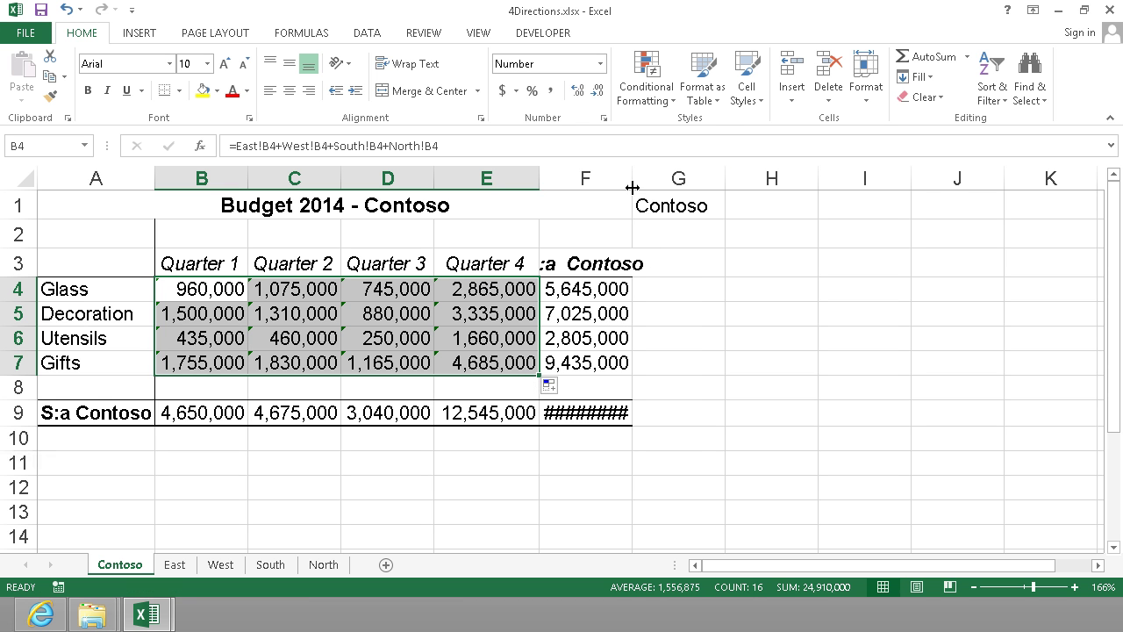
AutoFit column F to its contents and inspect the Quarter 4 formulas for Glass and Gifts
{"action": "left_click", "coordinate": [696, 392]}
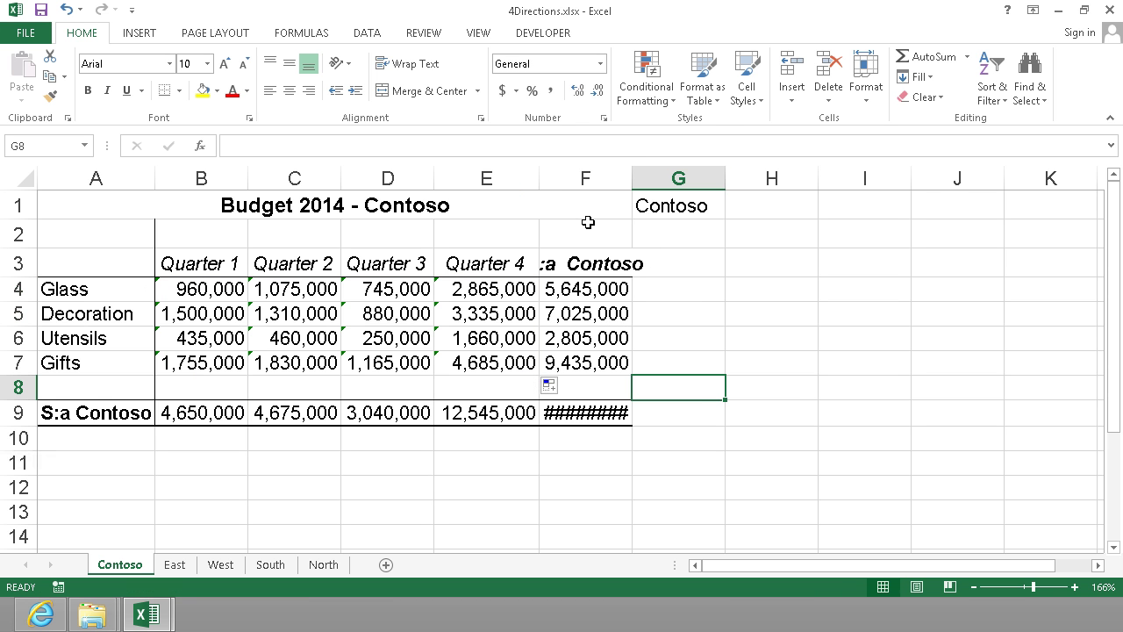
{"action": "double_click", "coordinate": [634, 172]}
{"action": "left_click", "coordinate": [460, 289]}
{"action": "left_click", "coordinate": [459, 362]}
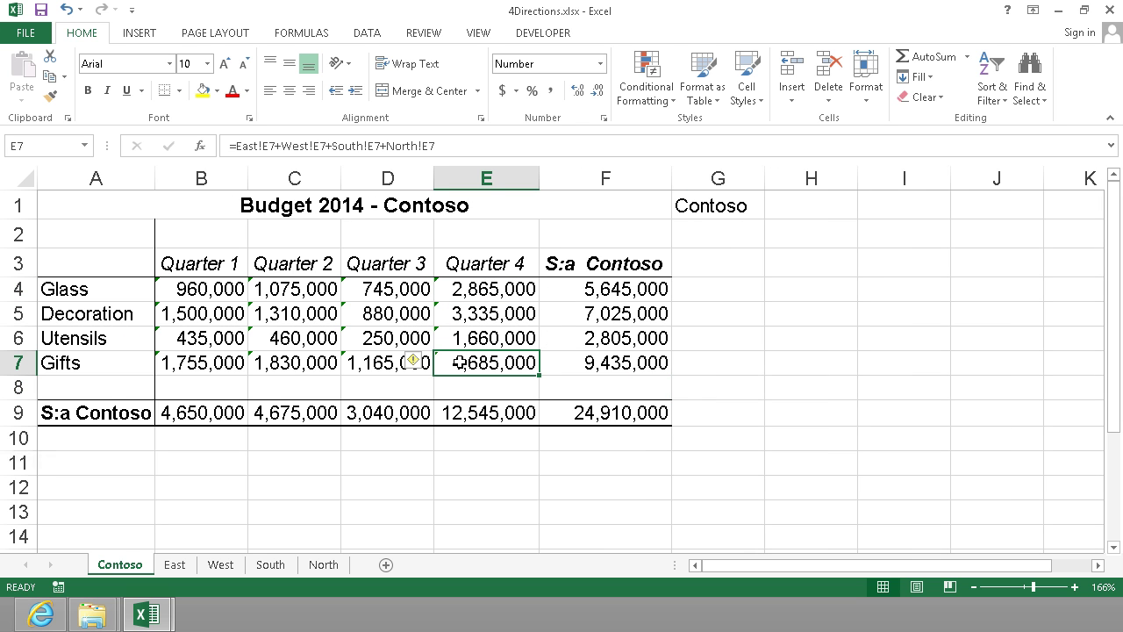